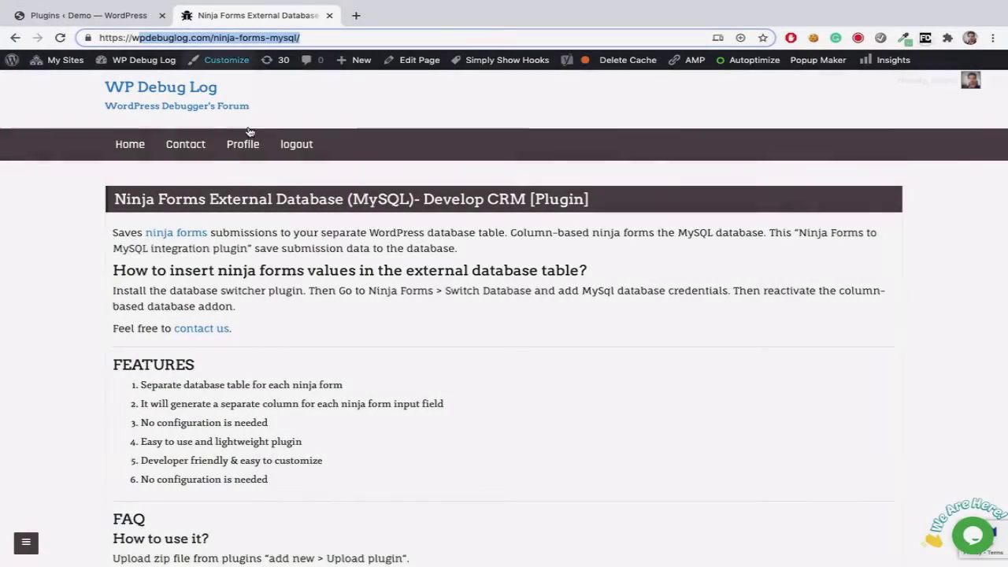
Step: Download the db-for-ninja-form plugin zip from the WP Debug Log Ninja Forms MySQL page
scroll(257, 243, "down", 3)
scroll(256, 243, "down", 7)
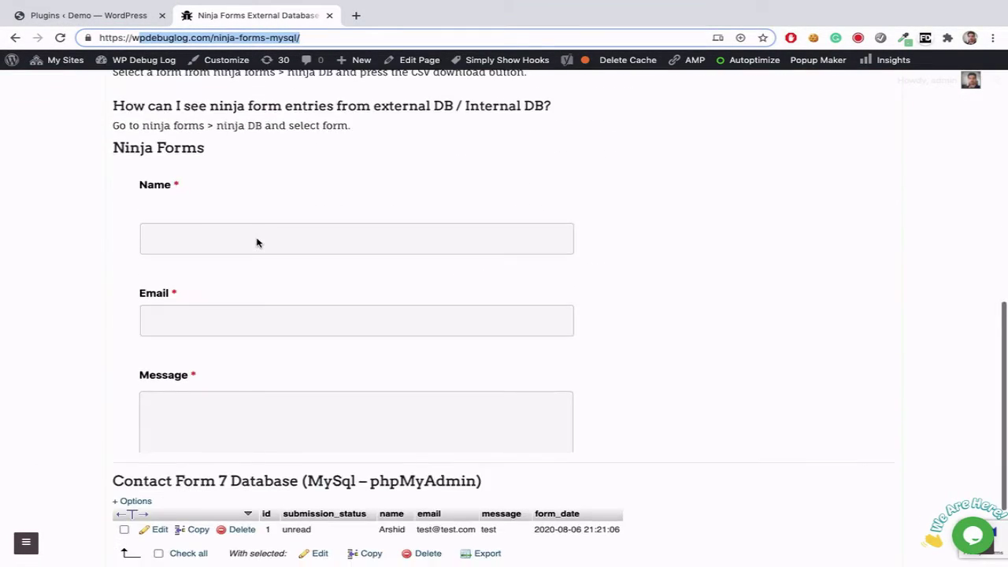
left_click(157, 468)
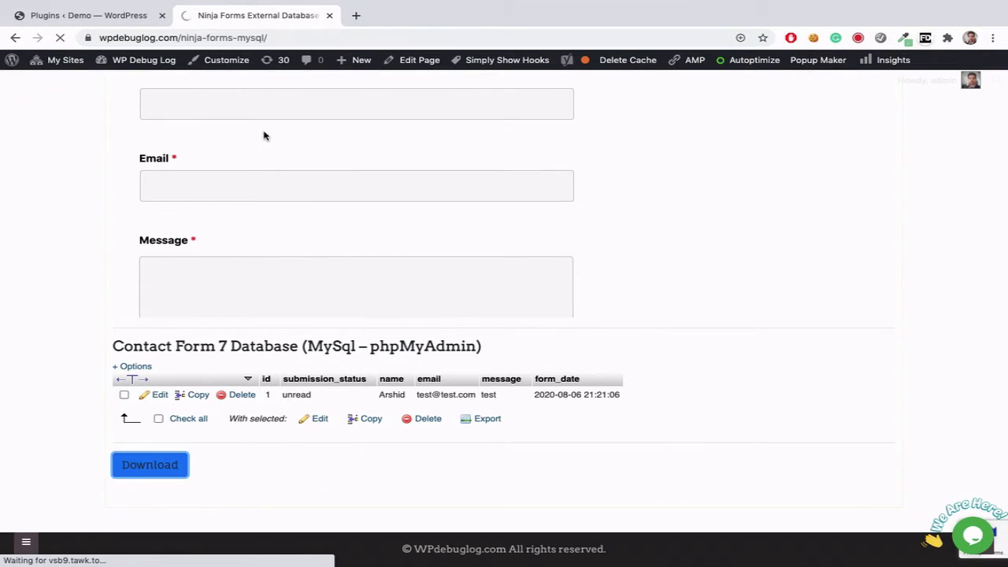
Step: Upload db-for-ninja-forms-lite (1).zip via Plugins > Add New, install it, and activate it
left_click(140, 20)
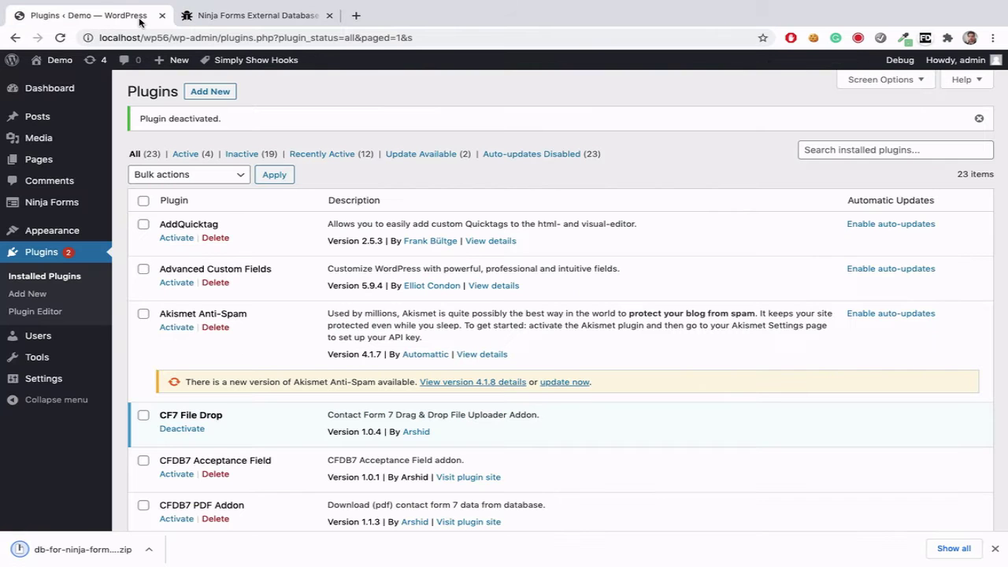
left_click(30, 294)
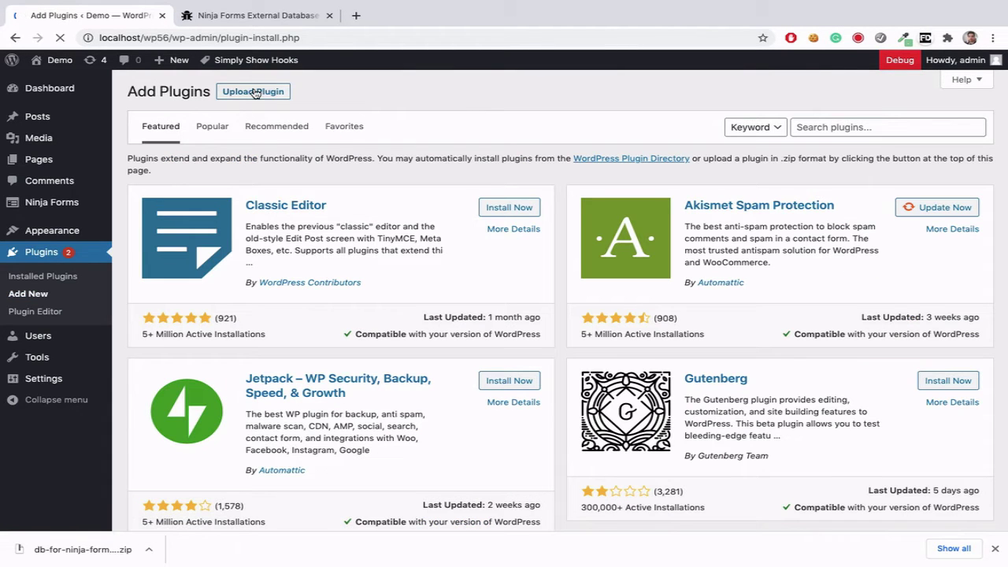
left_click(255, 92)
left_click_drag(83, 549, 536, 207)
left_click(667, 206)
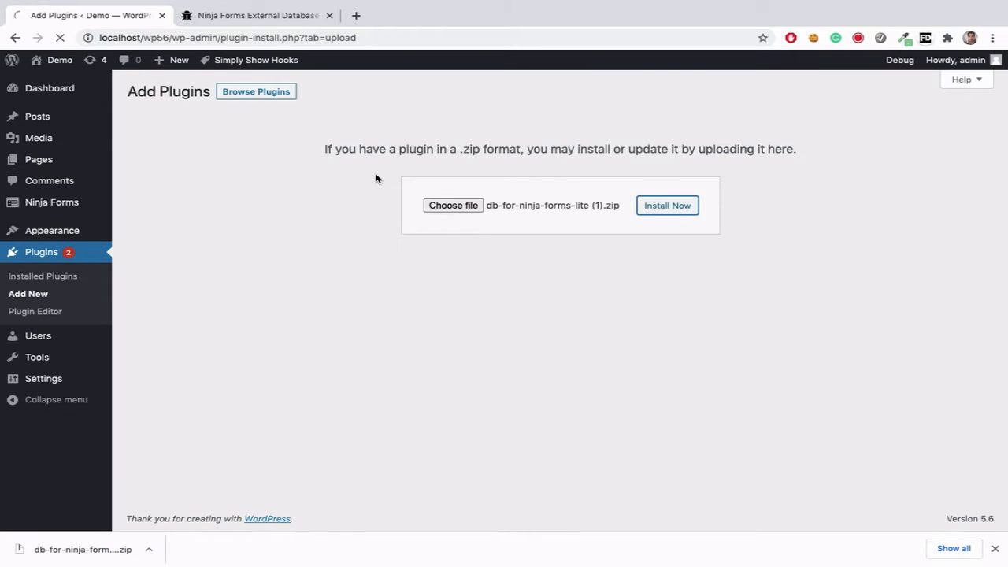
left_click(167, 198)
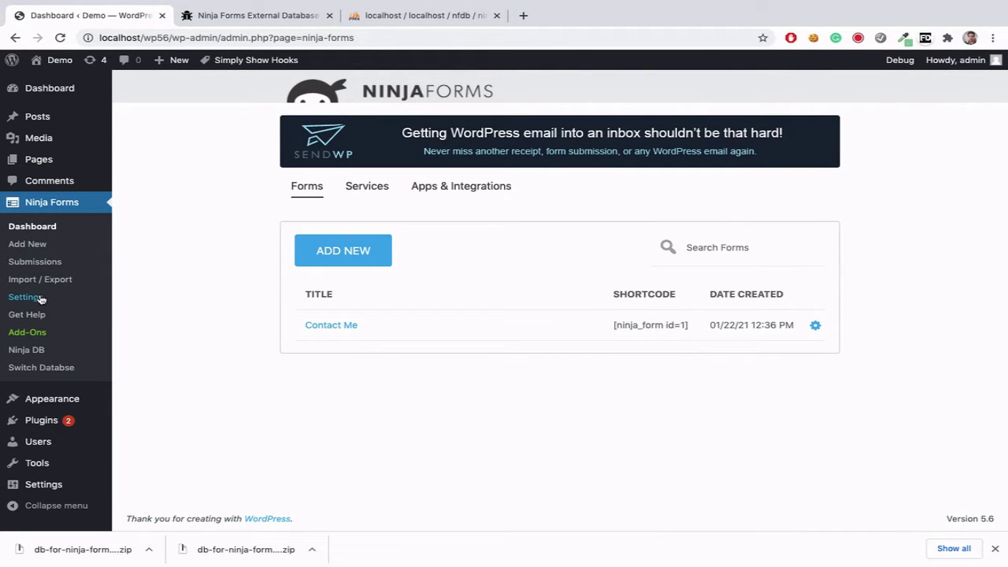
Step: Save the Ninja Forms settings with Form Builder Dev Mode enabled
left_click(38, 298)
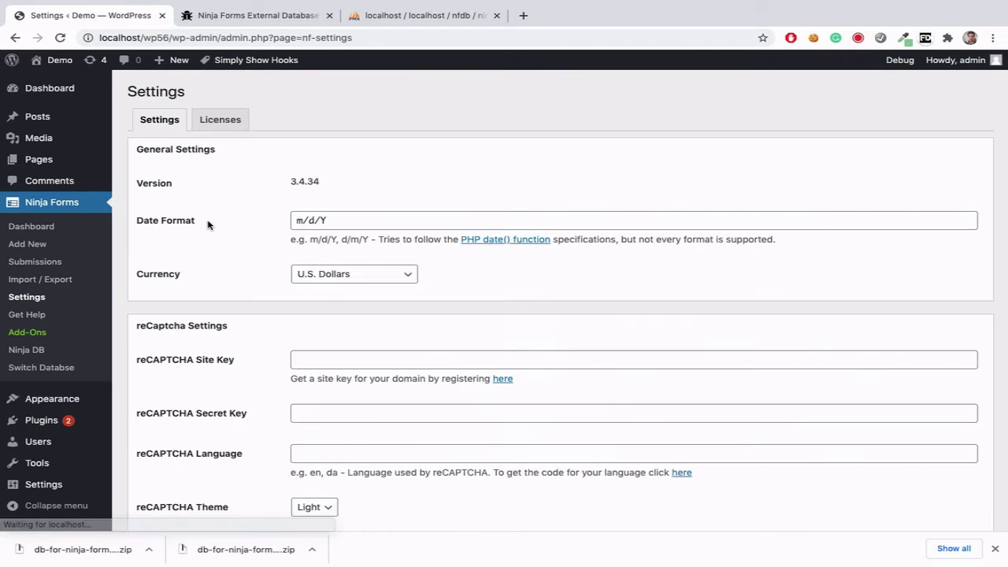
scroll(221, 281, "down", 4)
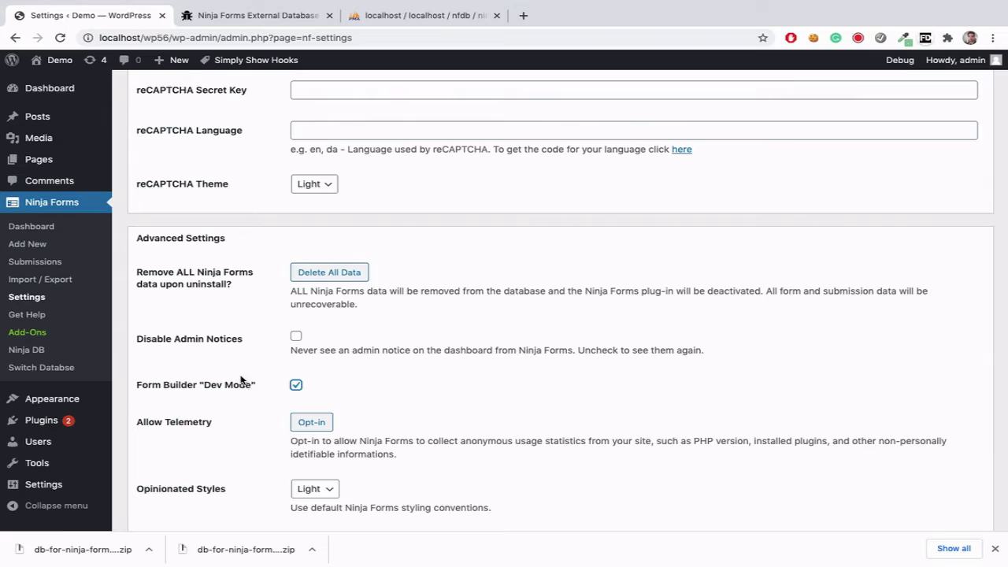
scroll(271, 399, "down", 4)
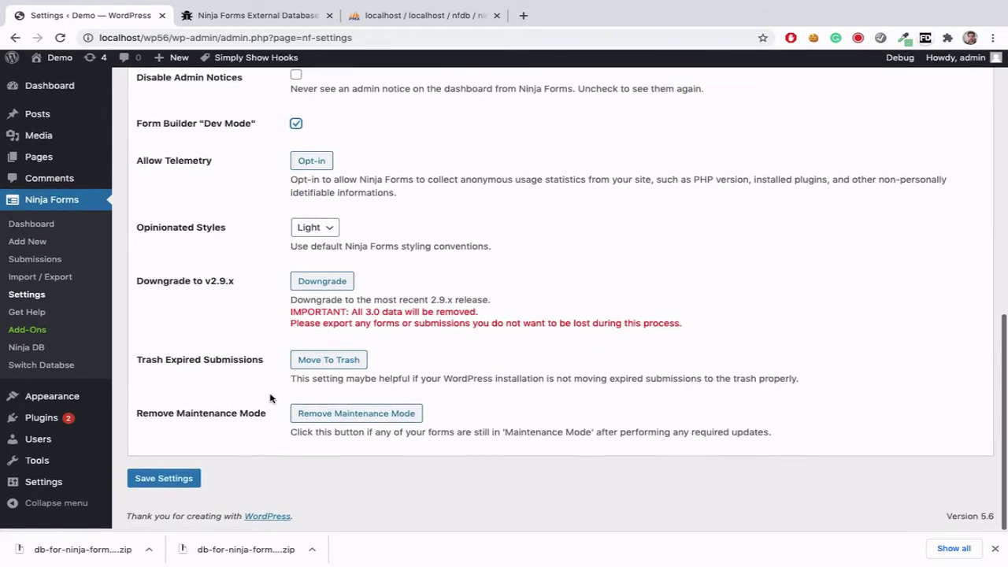
left_click(174, 486)
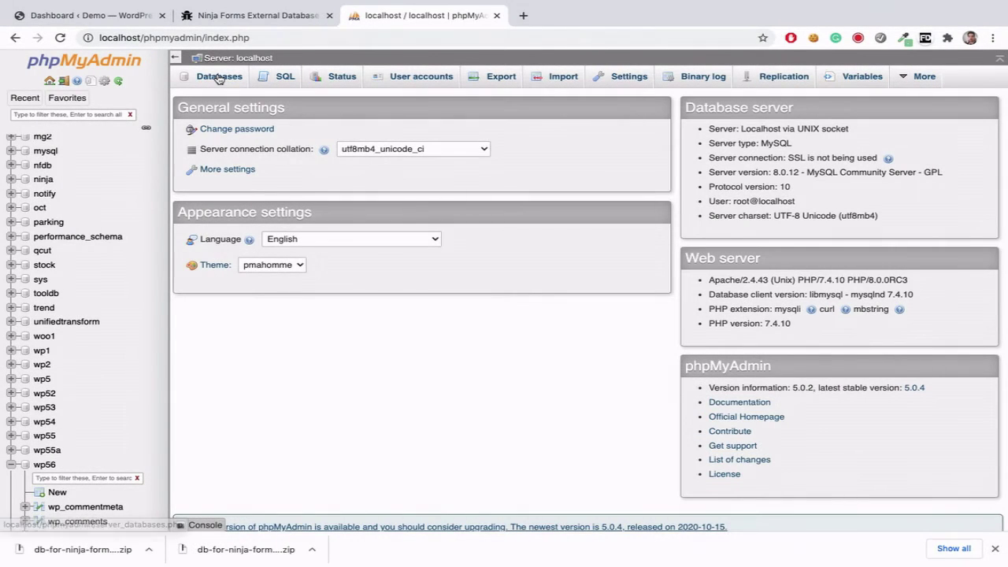
Step: Create an empty 'submissions' database from phpMyAdmin's Databases list, then go back to WordPress
left_click(219, 77)
left_click(232, 165)
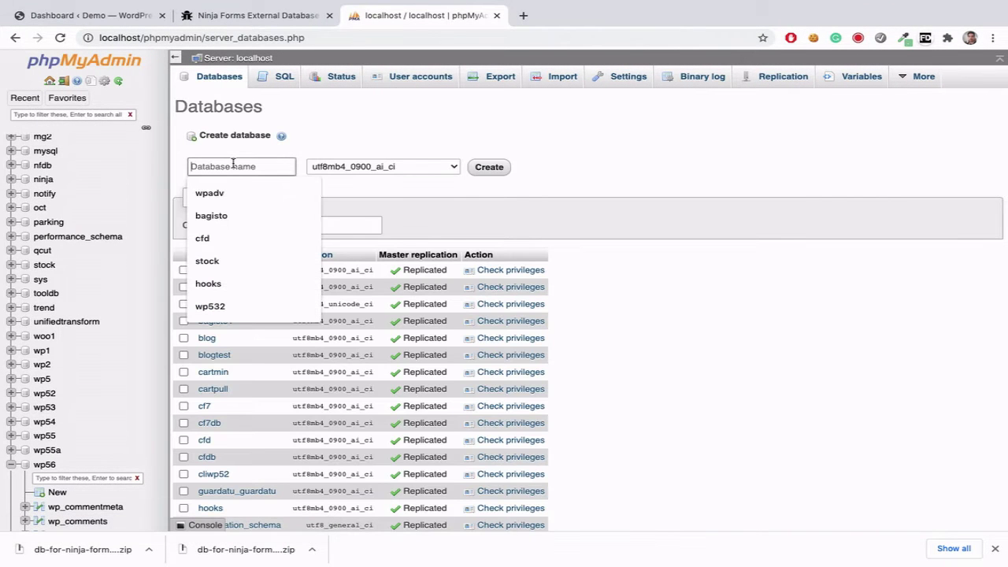
type("submissions")
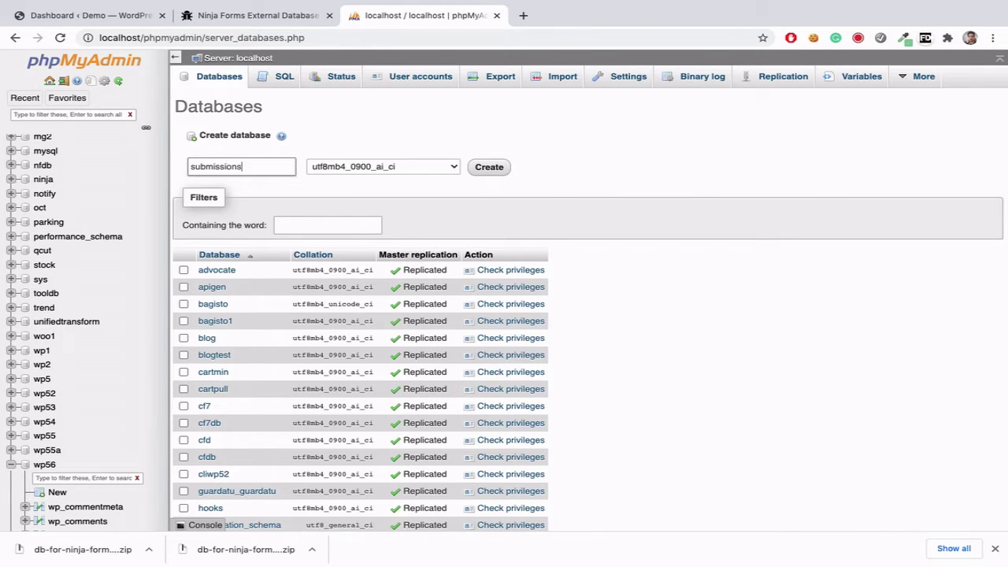
left_click(429, 180)
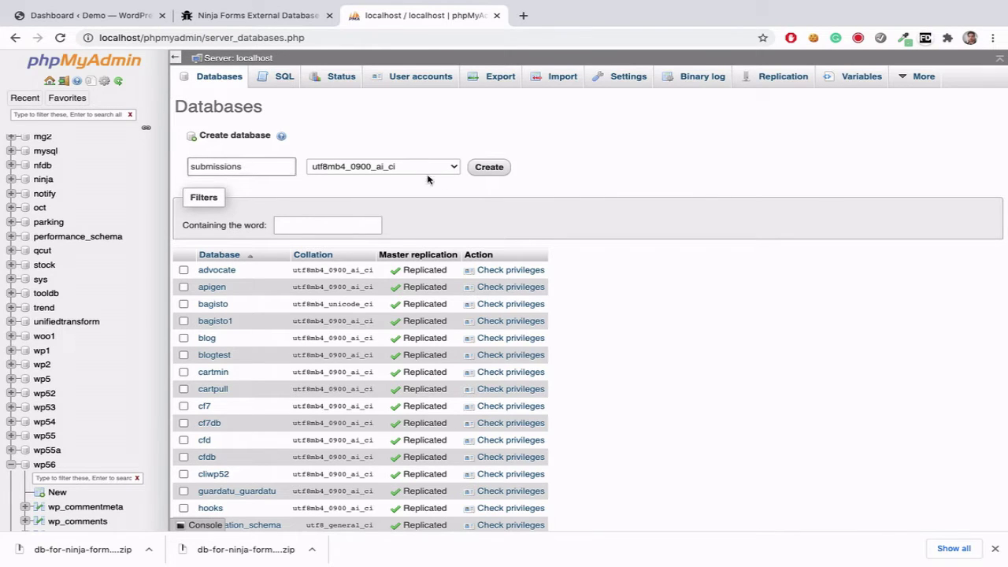
double_click(243, 166)
key("ctrl+c")
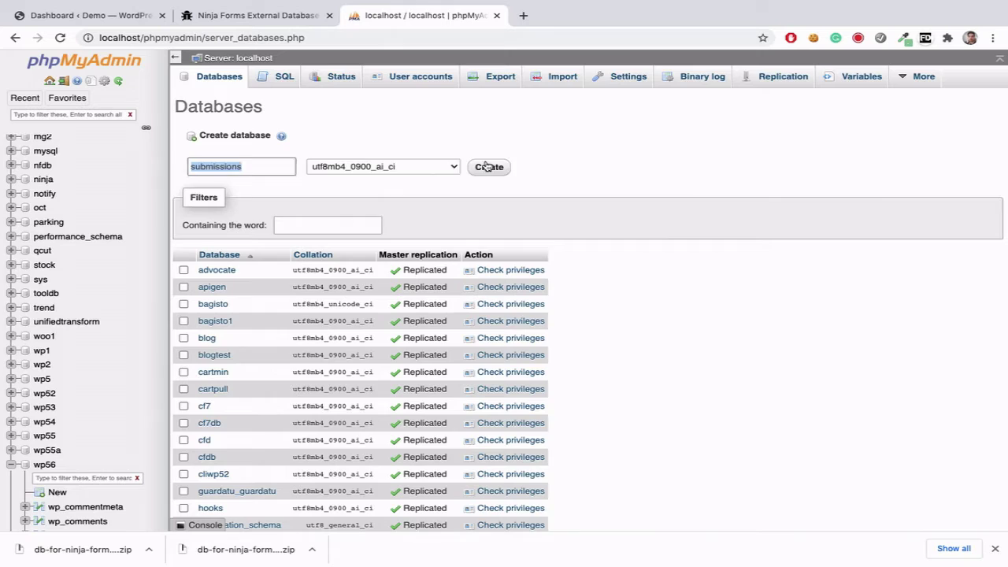
left_click(489, 167)
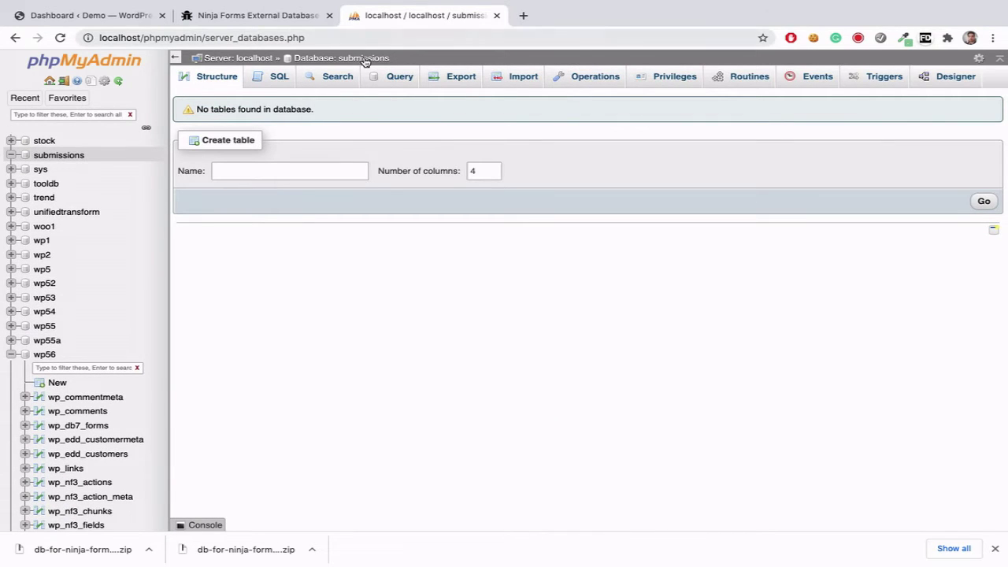
left_click(364, 60)
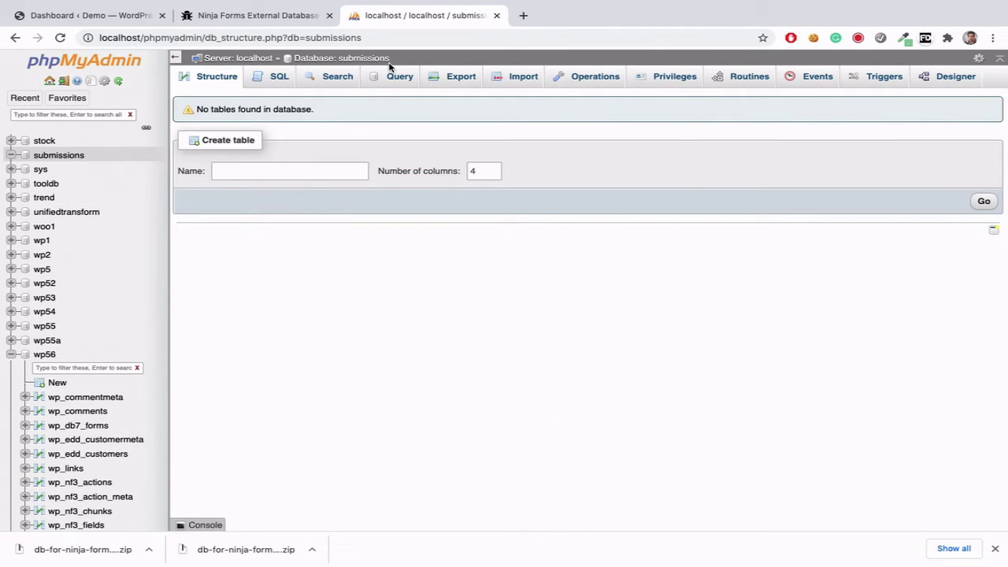
left_click(131, 18)
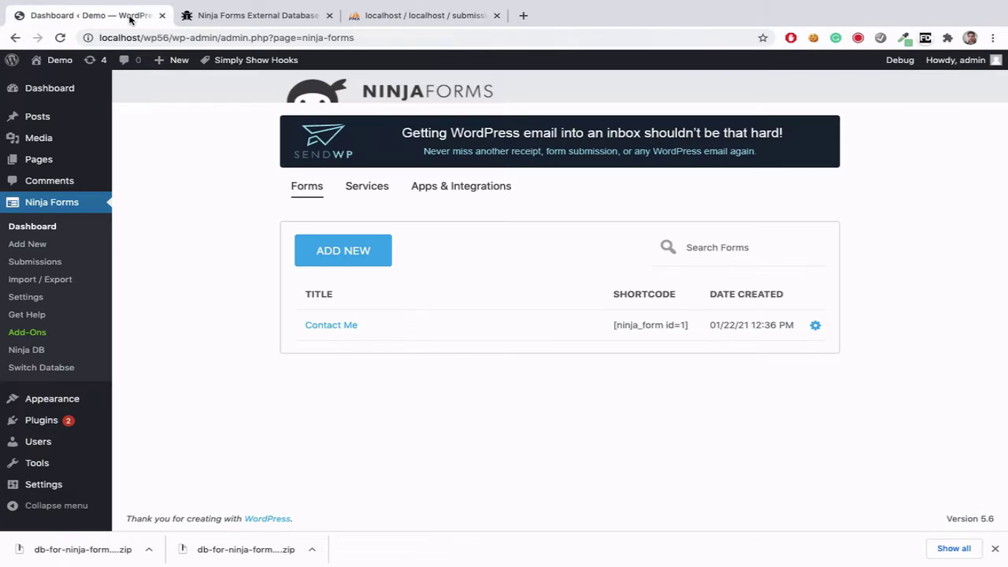
Step: In the Switch Database form, enter host localhost and database name submissions
left_click(27, 368)
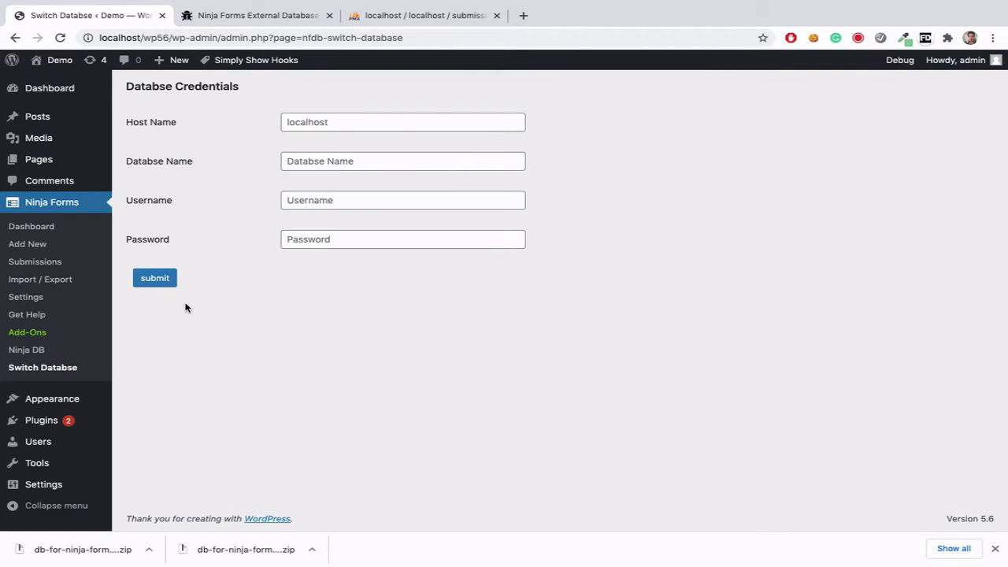
left_click(315, 124)
type("localhost")
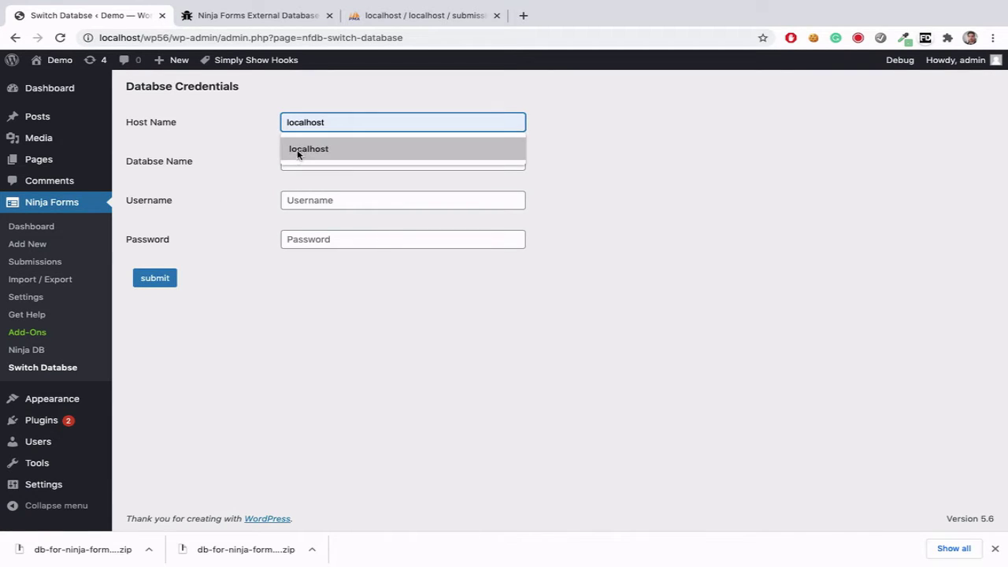
left_click(297, 151)
left_click(323, 160)
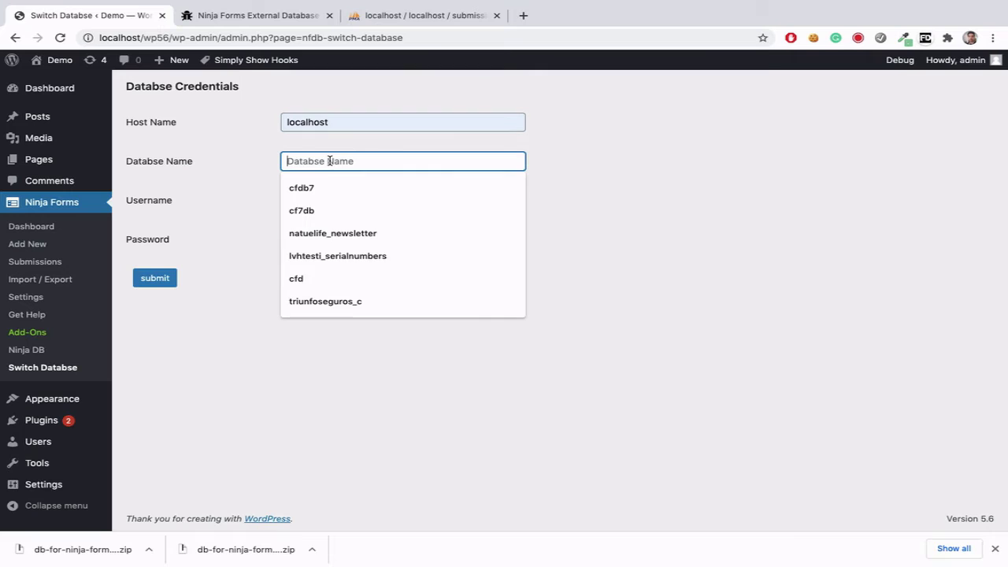
key("ctrl+v")
Step: Enter username root and the saved database password, then submit the credentials
left_click(297, 204)
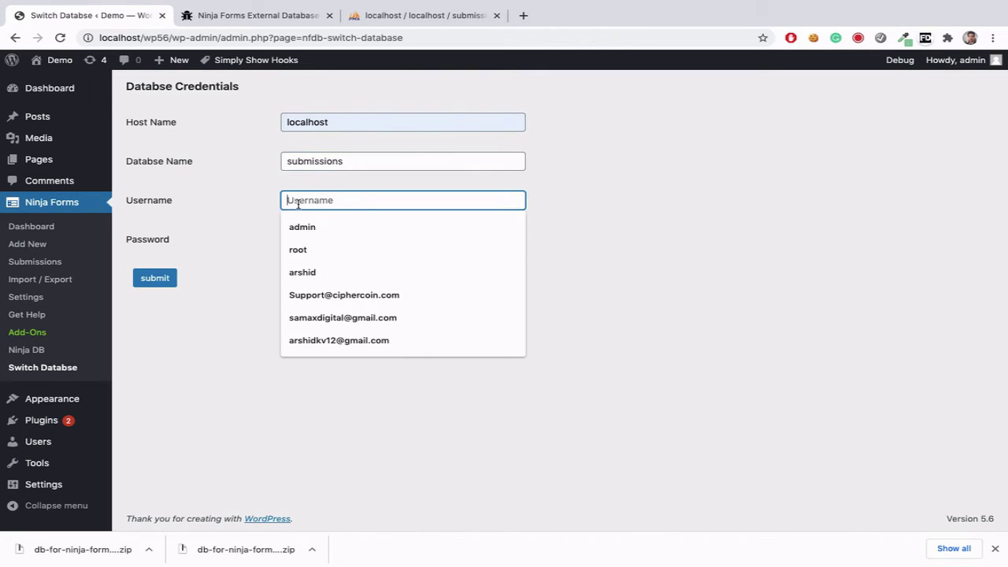
type("root")
left_click(285, 238)
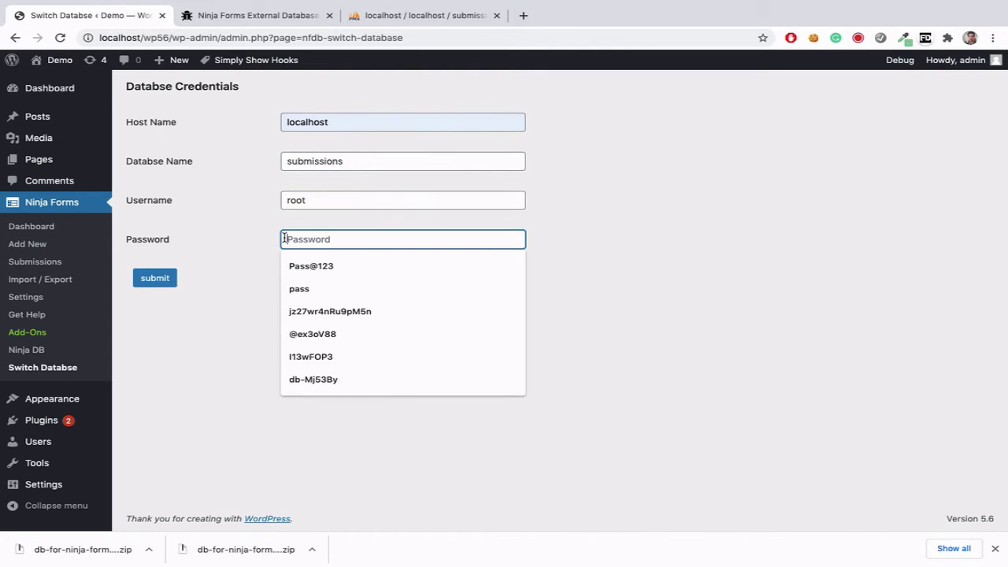
type("Pass@123")
left_click(313, 265)
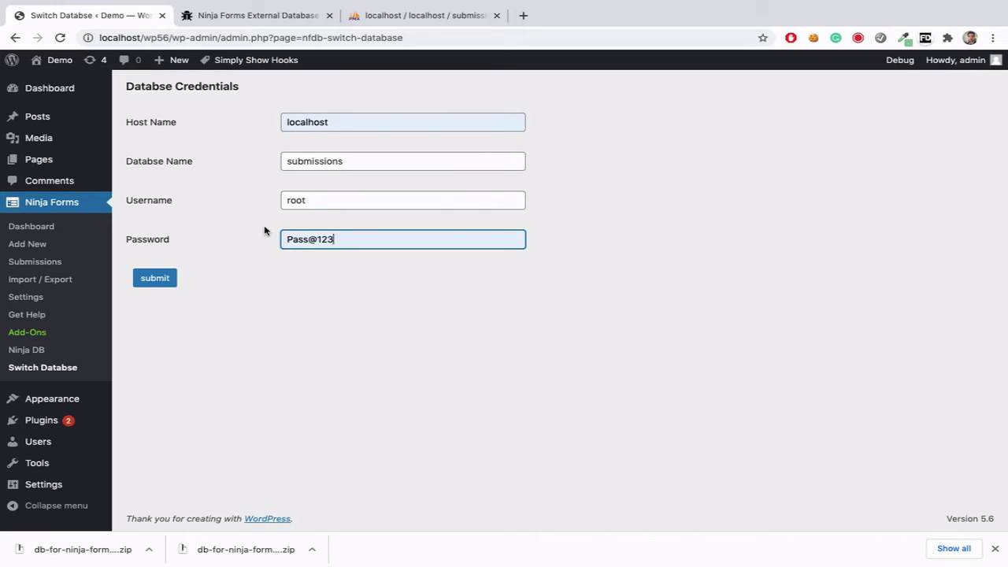
left_click(168, 281)
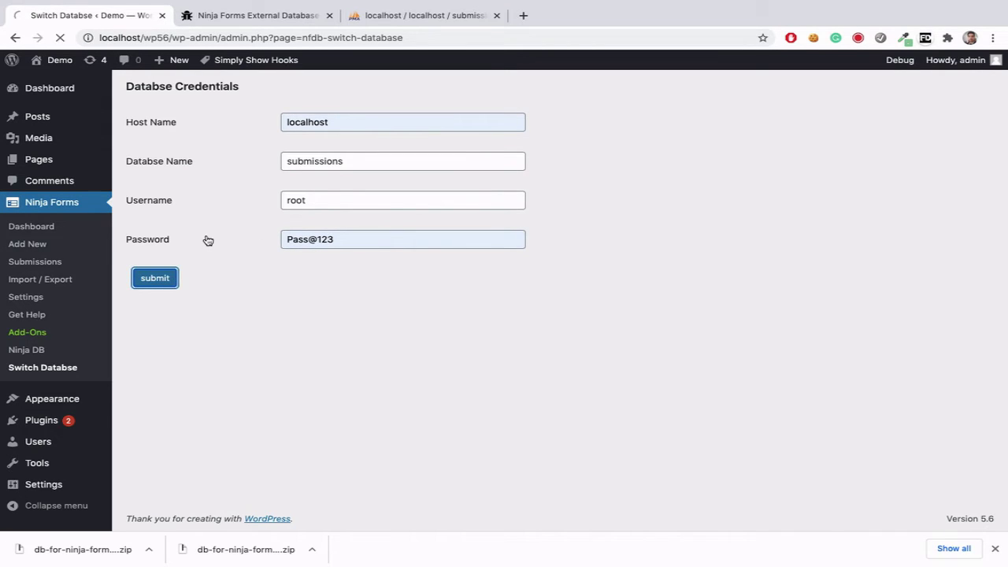
left_click(32, 226)
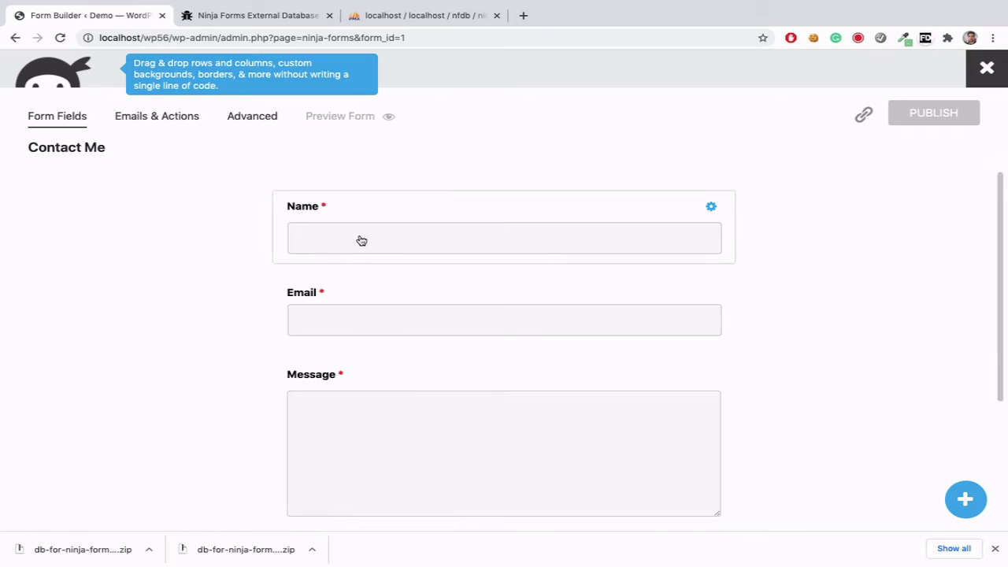
Step: Check the field keys of the Name, Email and Message fields (name, email, message)
left_click(361, 240)
left_click(564, 305)
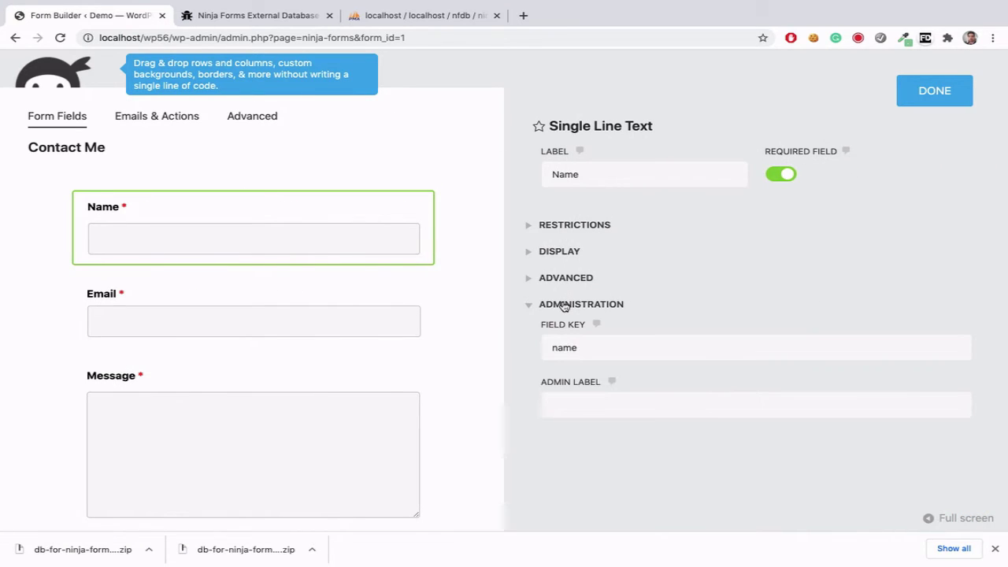
double_click(570, 348)
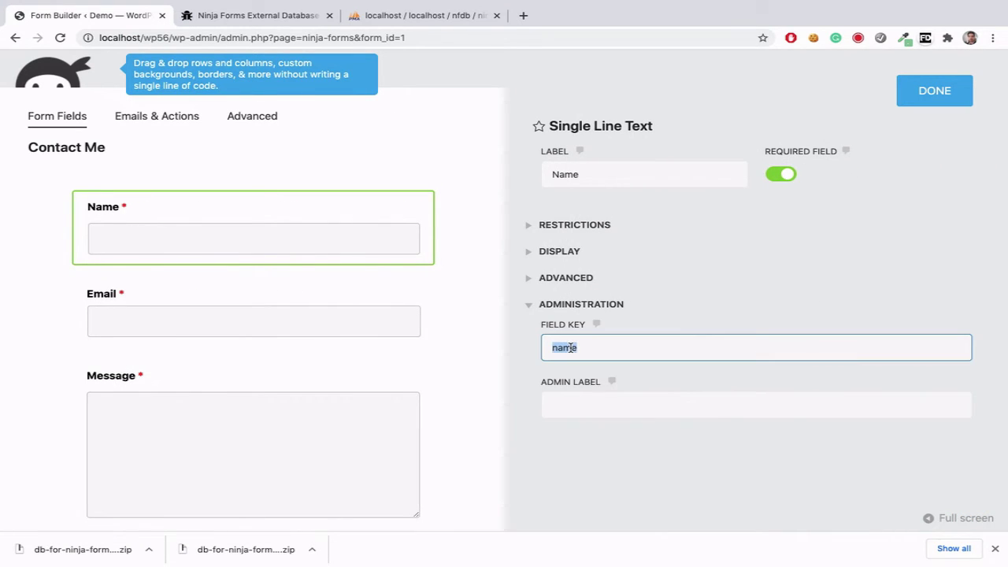
left_click(291, 307)
left_click(551, 305)
left_click(590, 347)
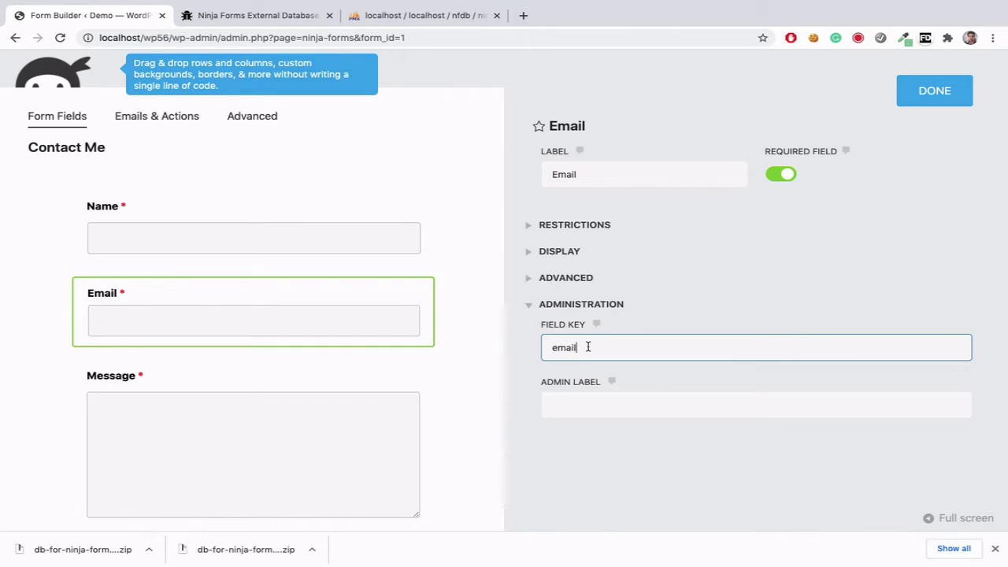
double_click(589, 348)
left_click(245, 402)
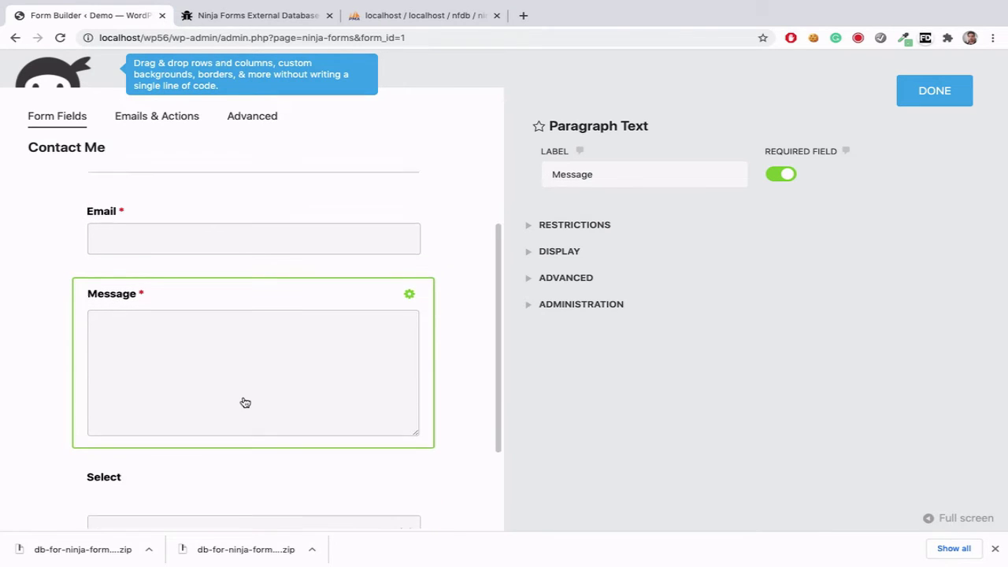
left_click(551, 304)
left_click(555, 348)
double_click(555, 348)
Step: Review the Select field's key, country, then close field settings and show Emails & Actions
scroll(340, 368, "down", 2)
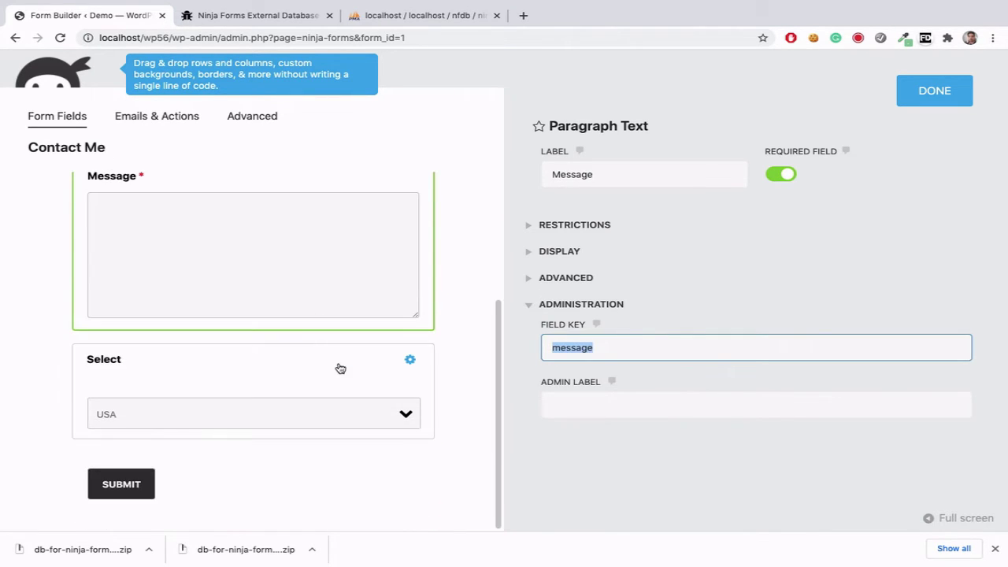
left_click(216, 413)
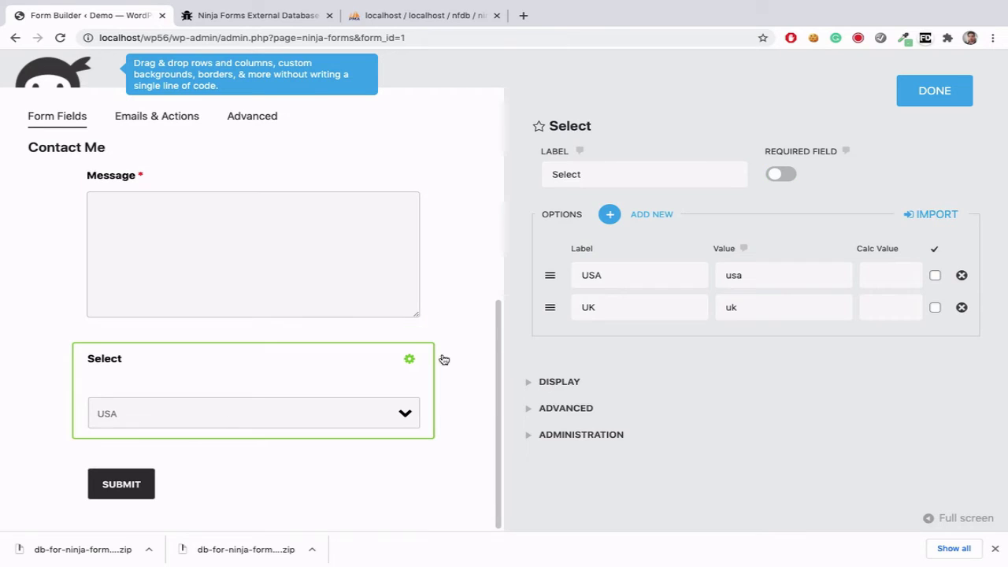
left_click(555, 434)
scroll(541, 434, "down", 1)
left_click(601, 420)
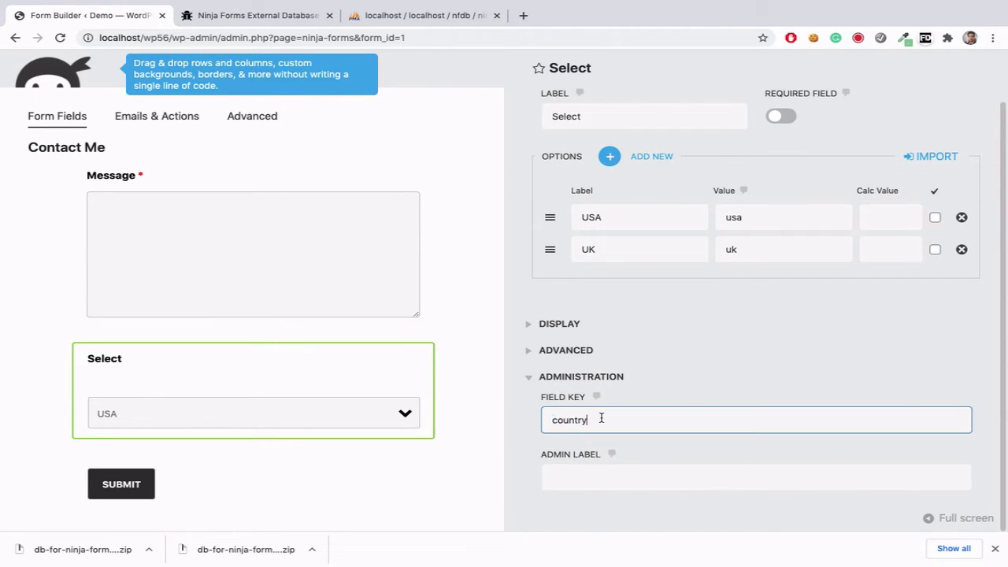
double_click(601, 420)
scroll(639, 254, "up", 1)
left_click(937, 93)
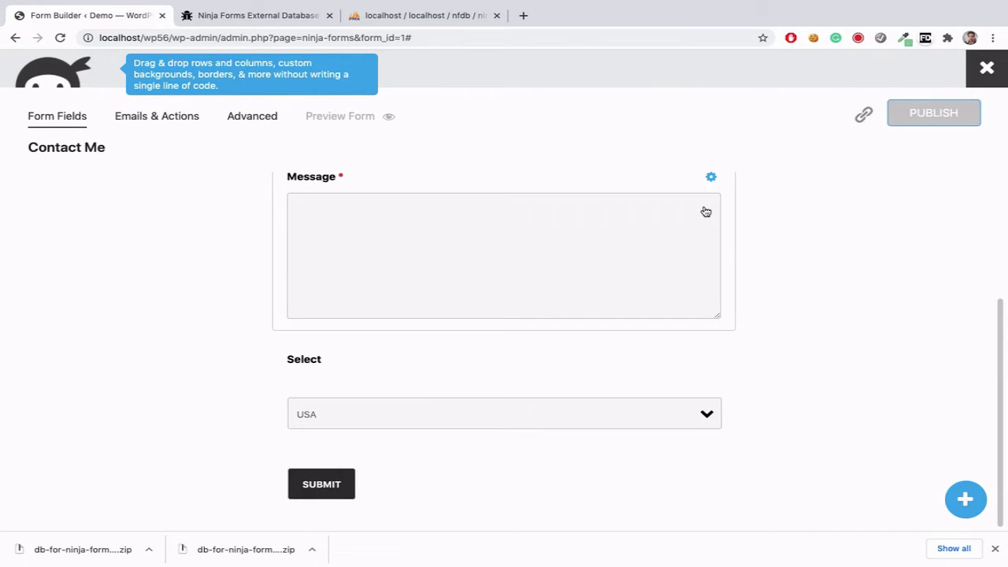
scroll(205, 149, "up", 3)
left_click(175, 119)
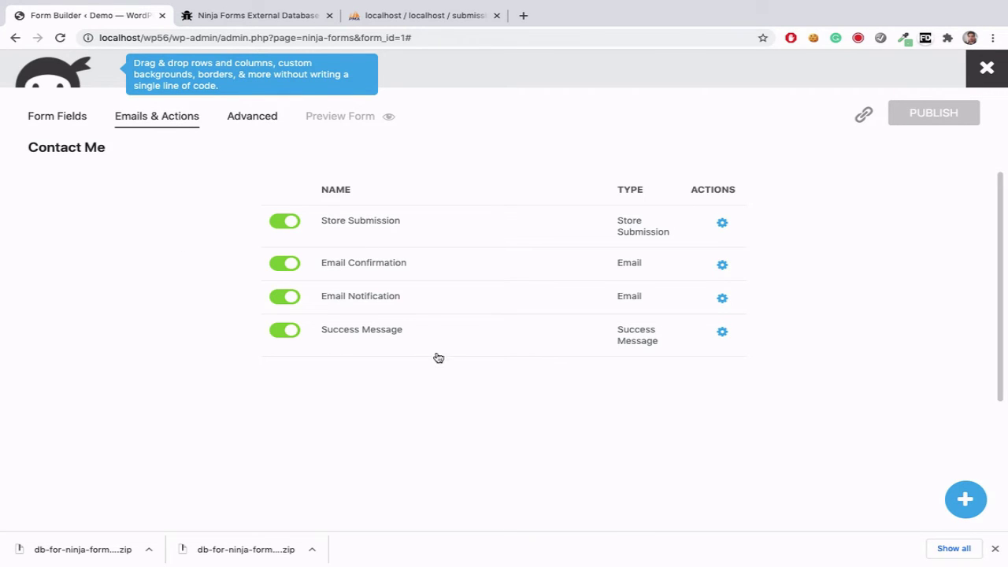
Step: Add the Store Submission to DB action to Contact Me and publish the form
left_click(965, 498)
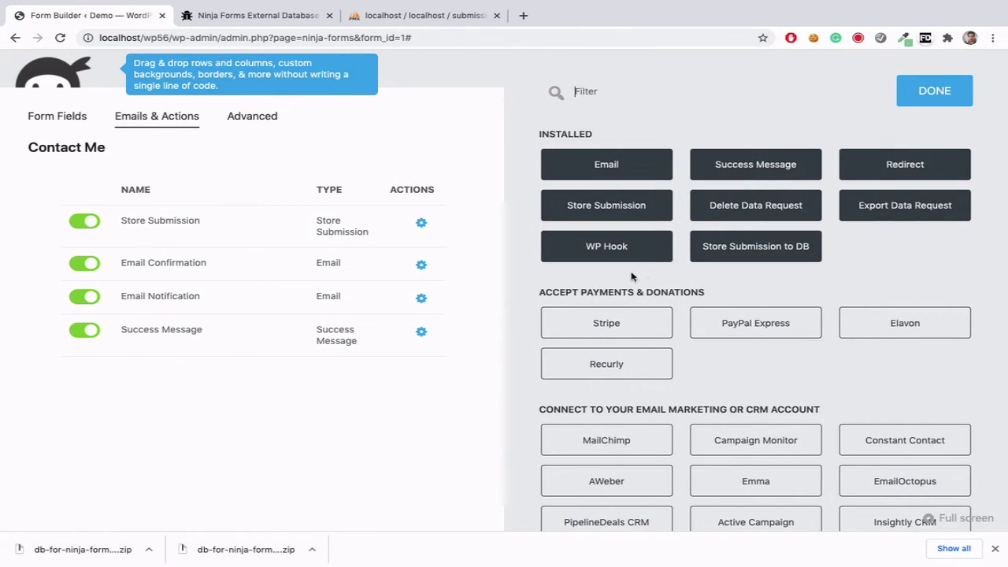
left_click(754, 250)
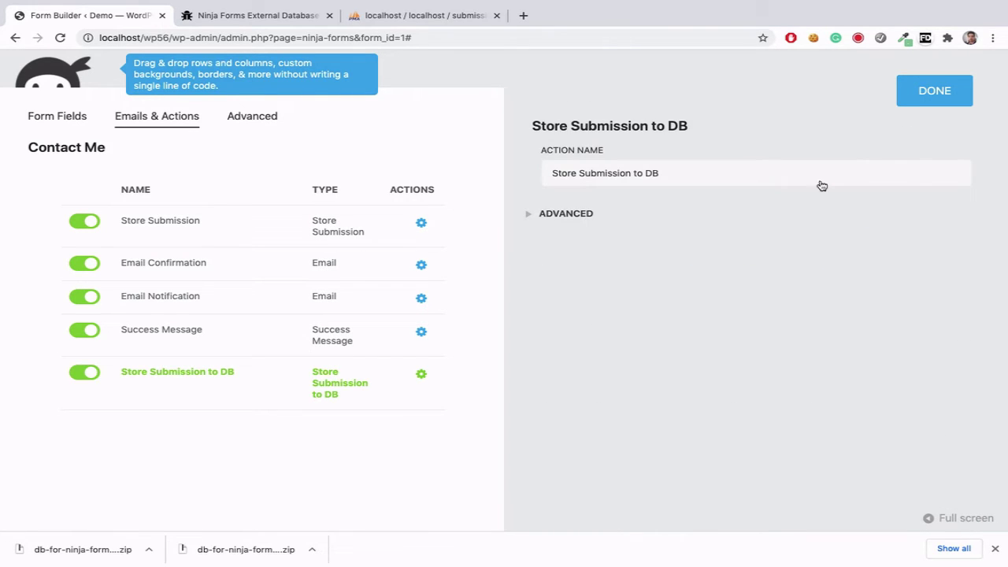
left_click(939, 91)
left_click(916, 116)
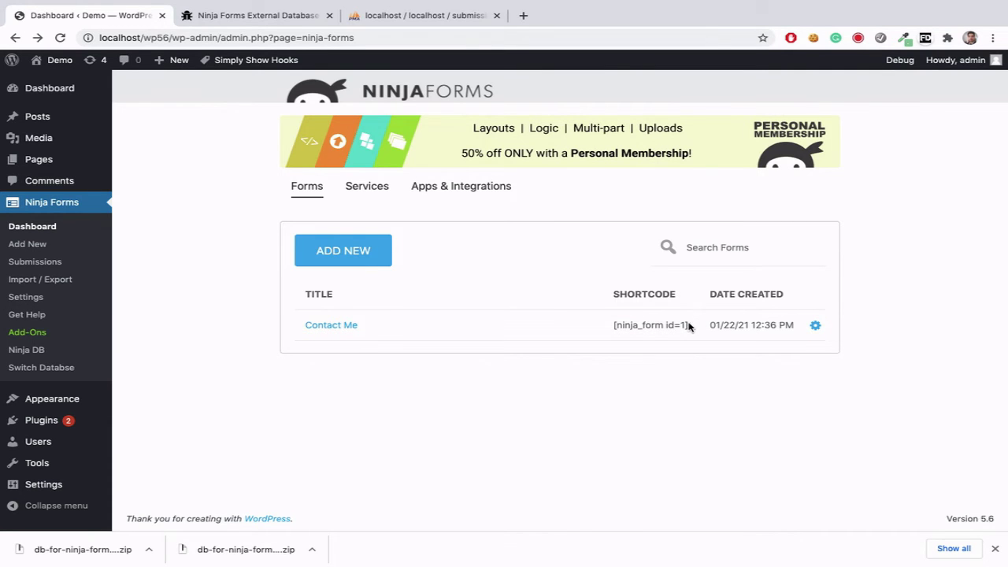
Step: Copy the Contact Me shortcode [ninja_form id=1] from the forms list and start a new page
left_click_drag(688, 326, 615, 325)
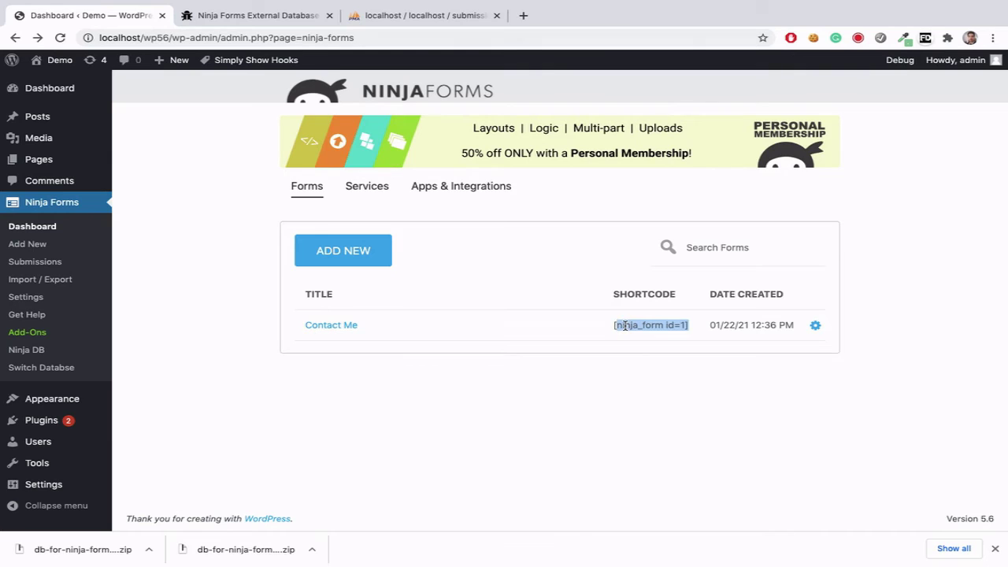
right_click(638, 326)
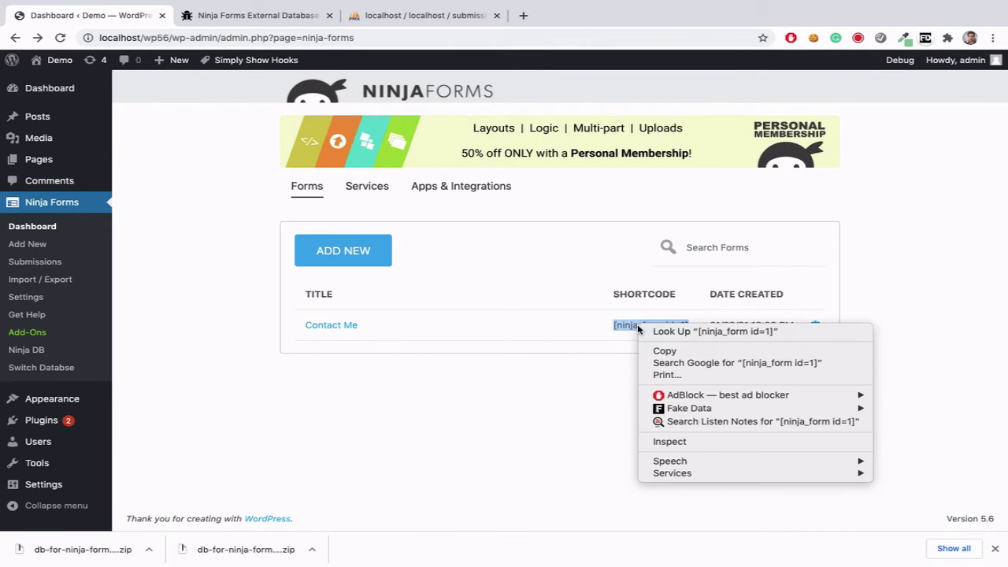
left_click(665, 350)
left_click(230, 300)
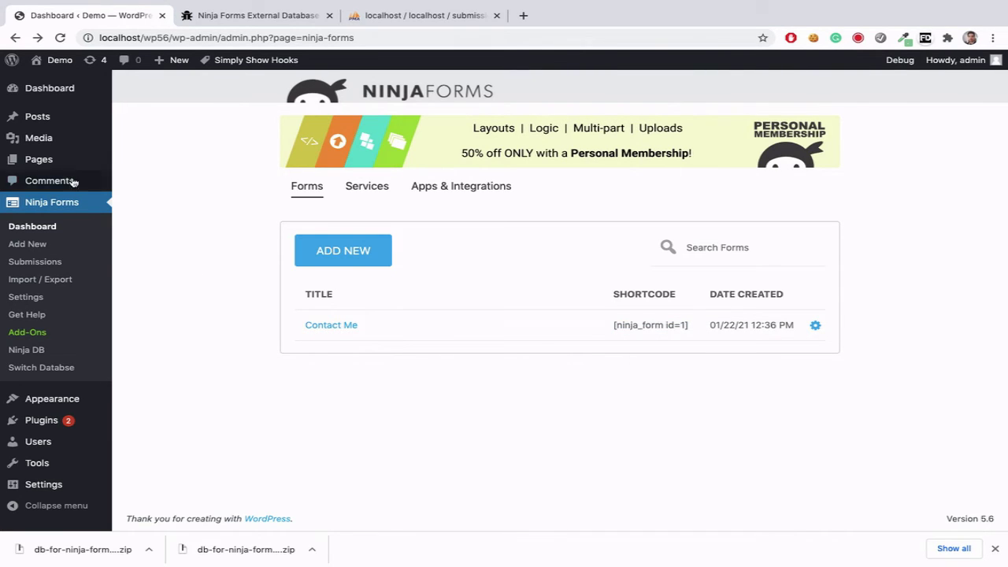
mouse_move(64, 167)
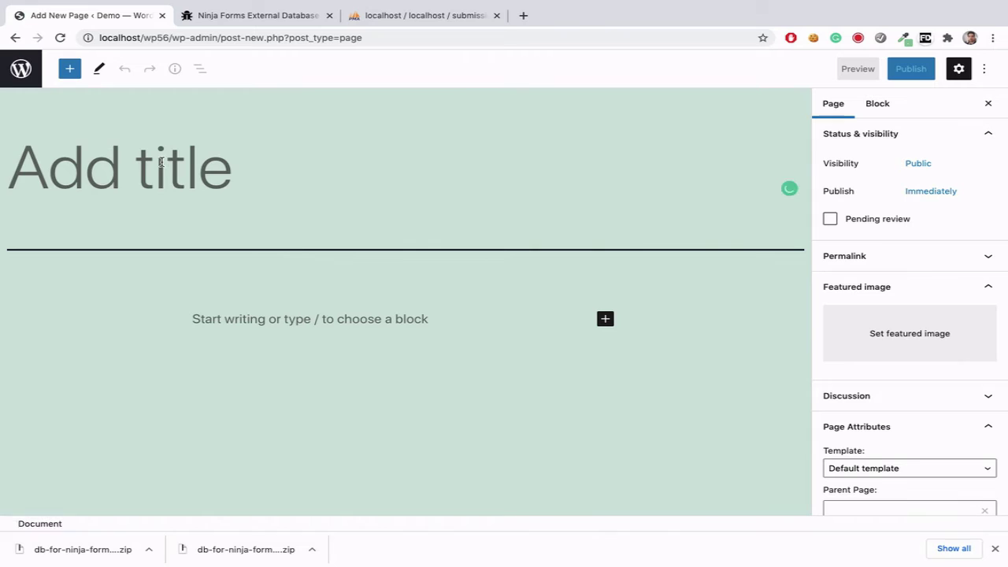
Step: Publish a 'DB Test' page containing [ninja_form id=1] and open the live page in a new tab
type("DB")
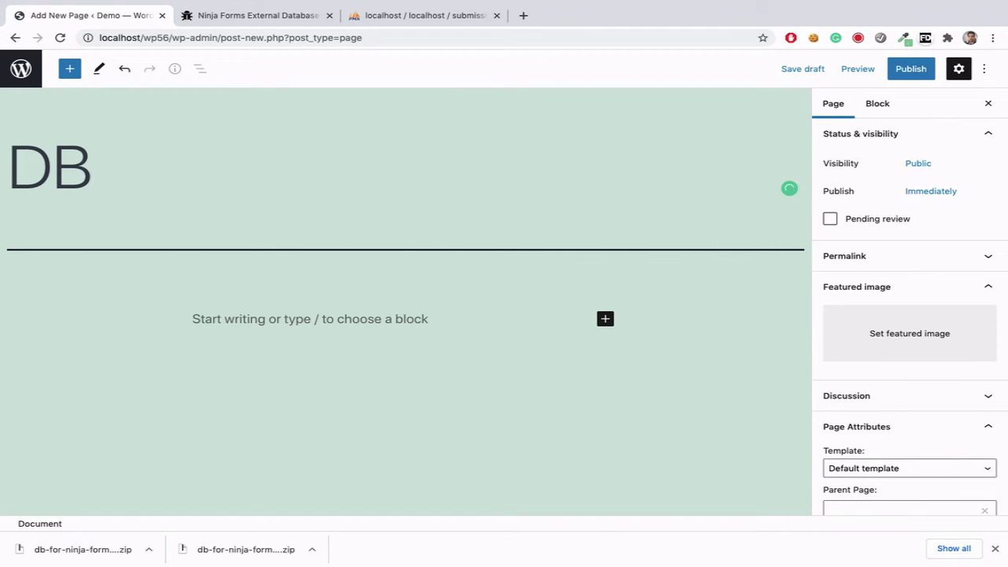
type(" Tes")
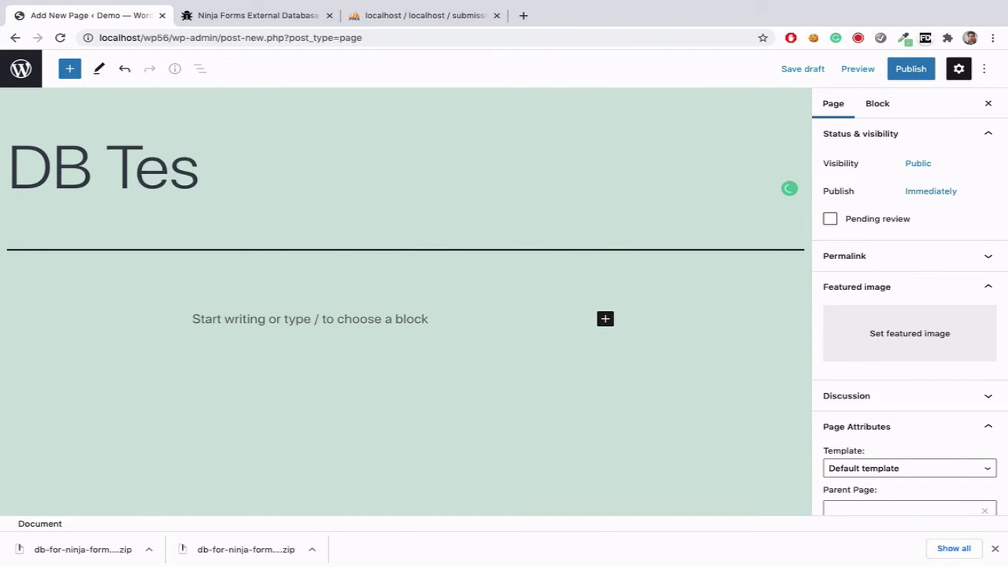
type("t")
left_click(245, 326)
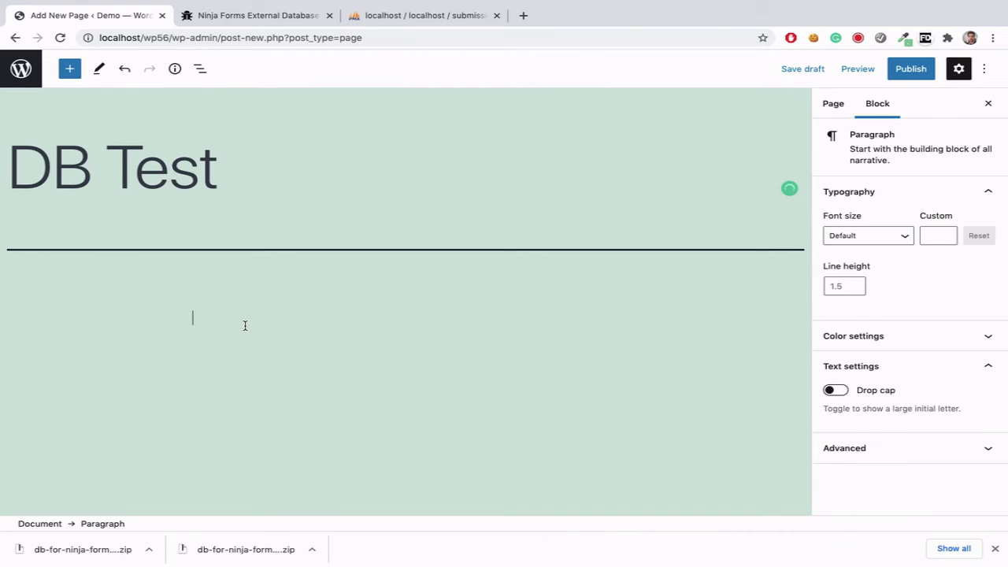
key("ctrl+v")
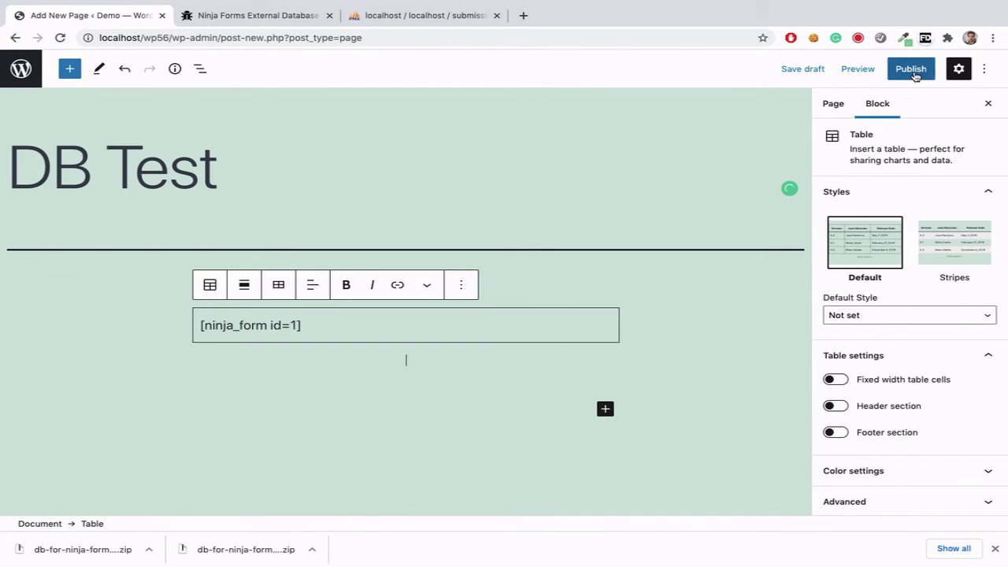
left_click(914, 71)
left_click(874, 71)
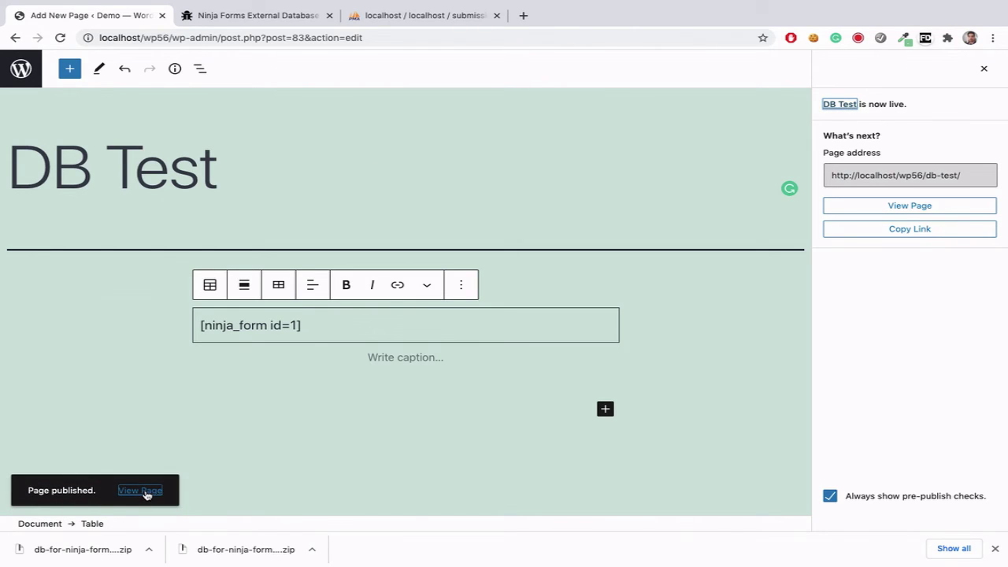
right_click(144, 489)
left_click(202, 338)
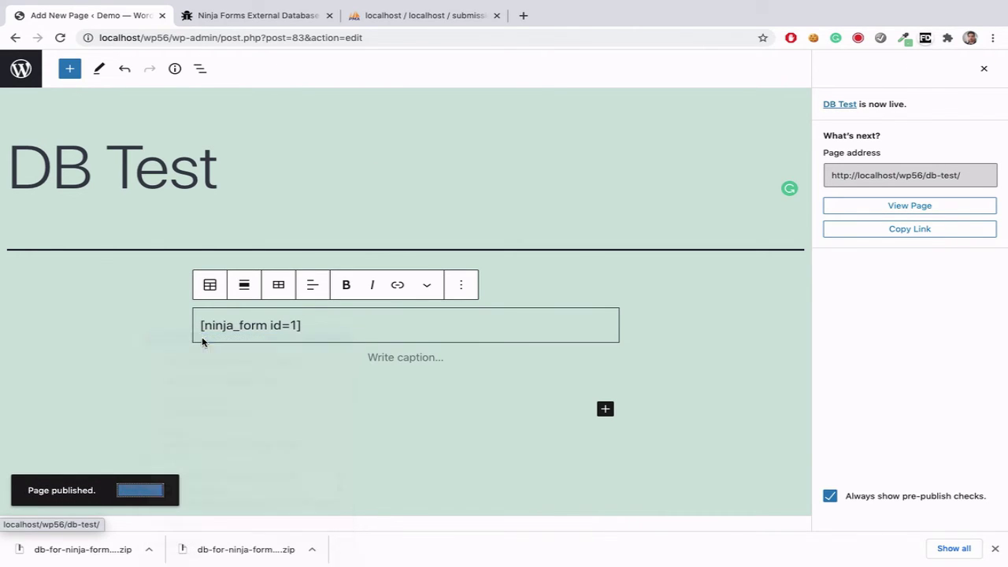
Step: Submit a test entry on the DB Test page with autofilled contact details, message 'sdfdsf' and country USA
left_click(240, 20)
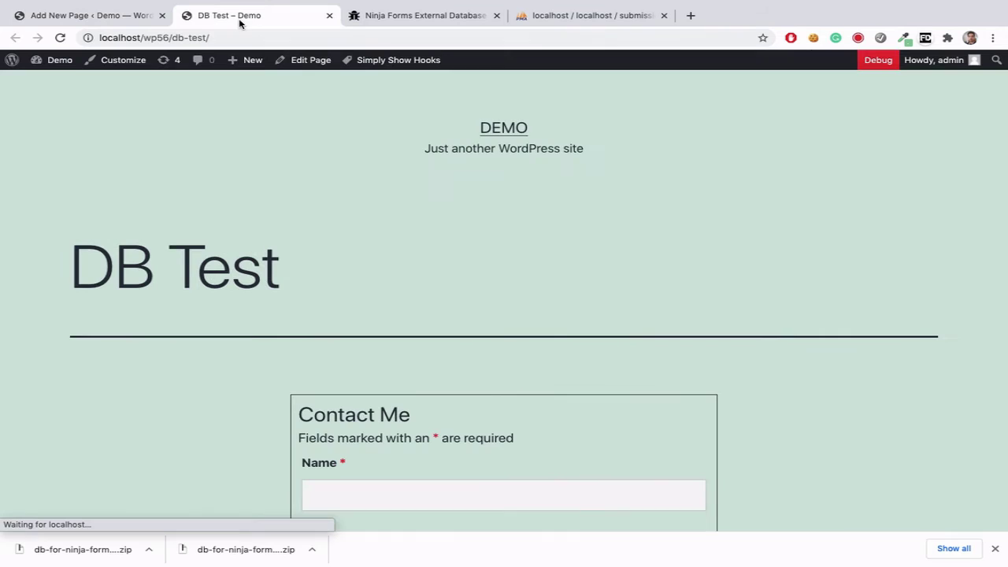
scroll(254, 333, "down", 3)
left_click(335, 286)
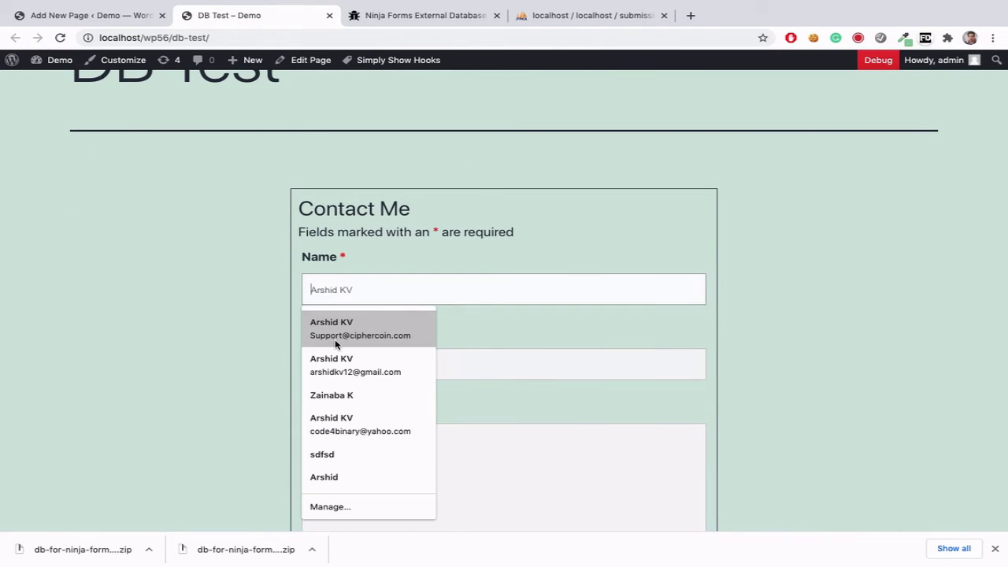
left_click(333, 341)
scroll(335, 344, "down", 3)
left_click(333, 247)
type("sdfdsf")
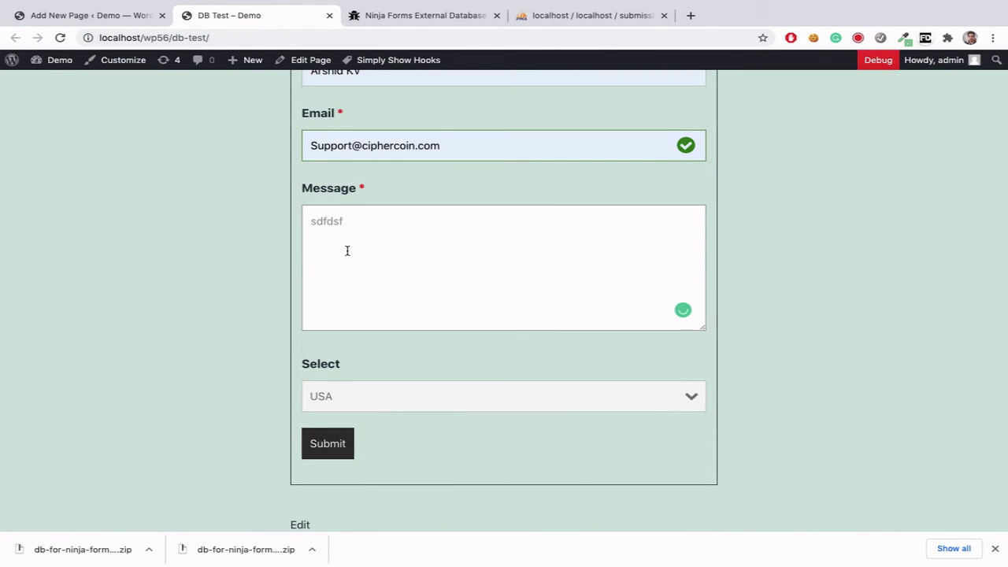
left_click(351, 391)
left_click(320, 395)
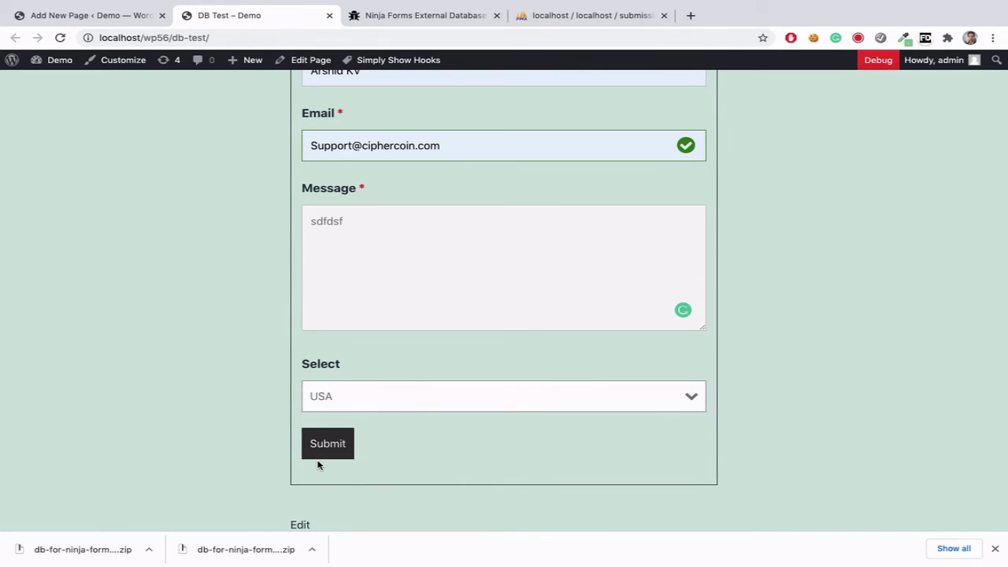
left_click(328, 445)
Step: Browse the ninja_fdb_1 table in phpMyAdmin's submissions database to see the new row
scroll(196, 237, "up", 3)
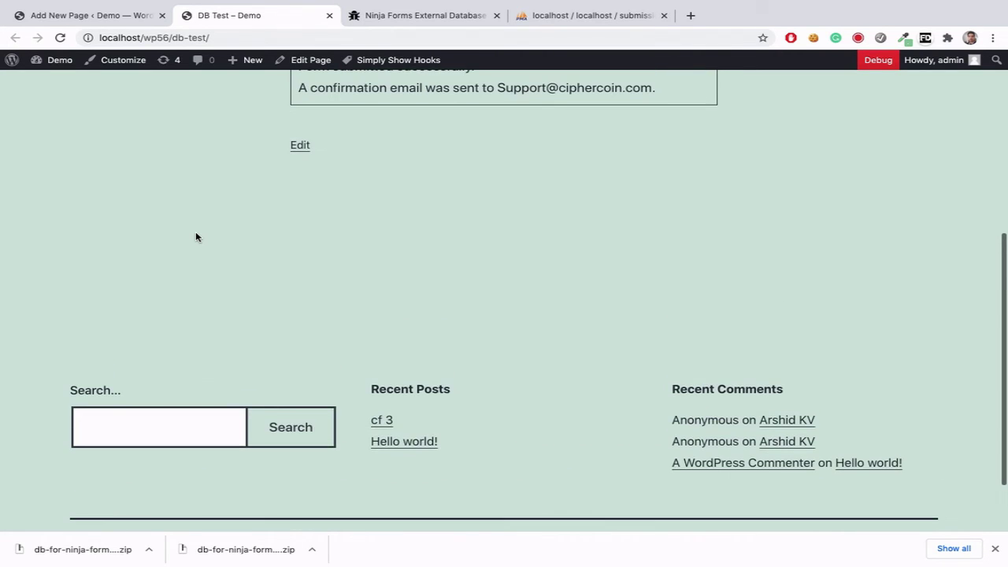
left_click(535, 22)
left_click(366, 59)
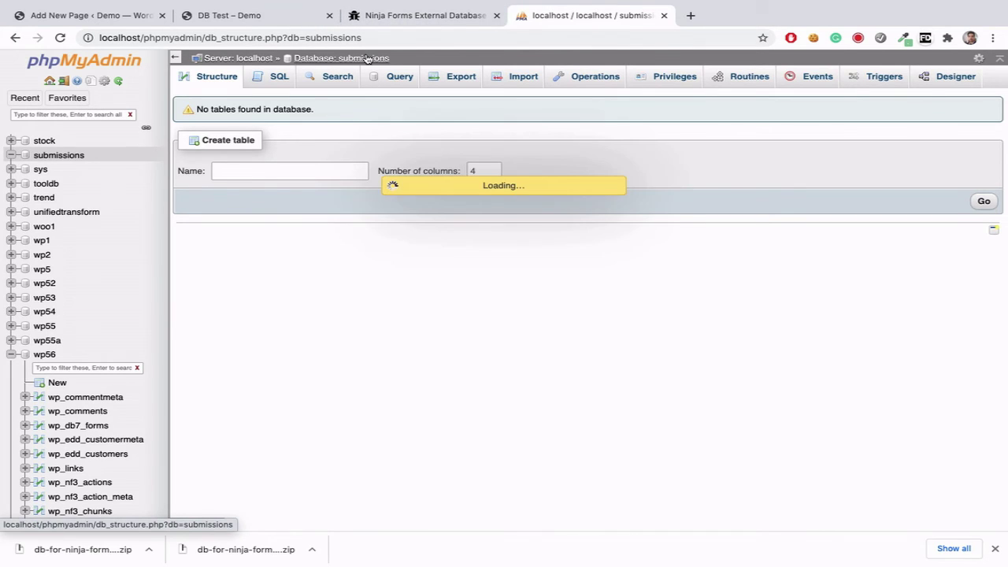
left_click(307, 170)
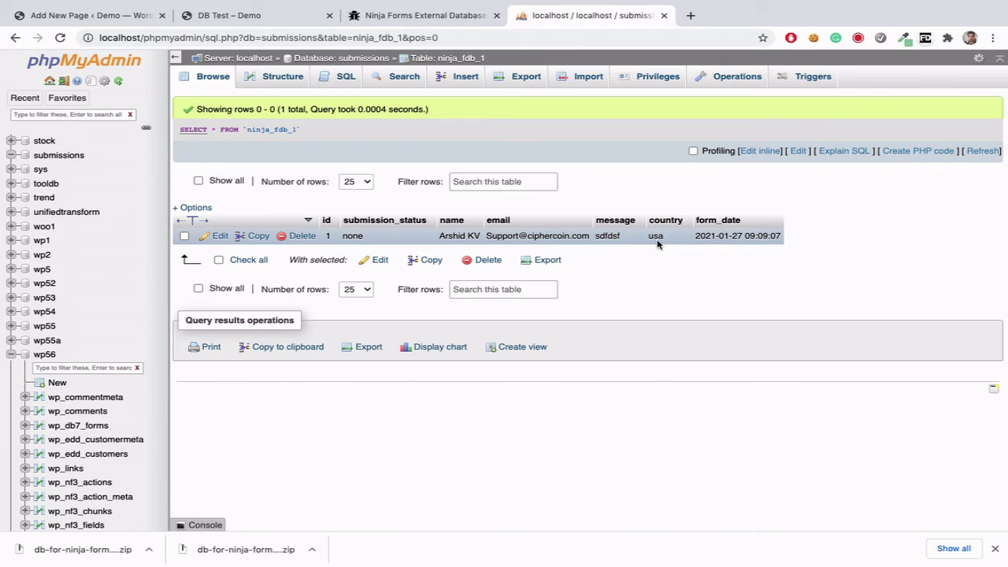
Step: Close the post-publish panel and leave the DB Test page editor
left_click(44, 16)
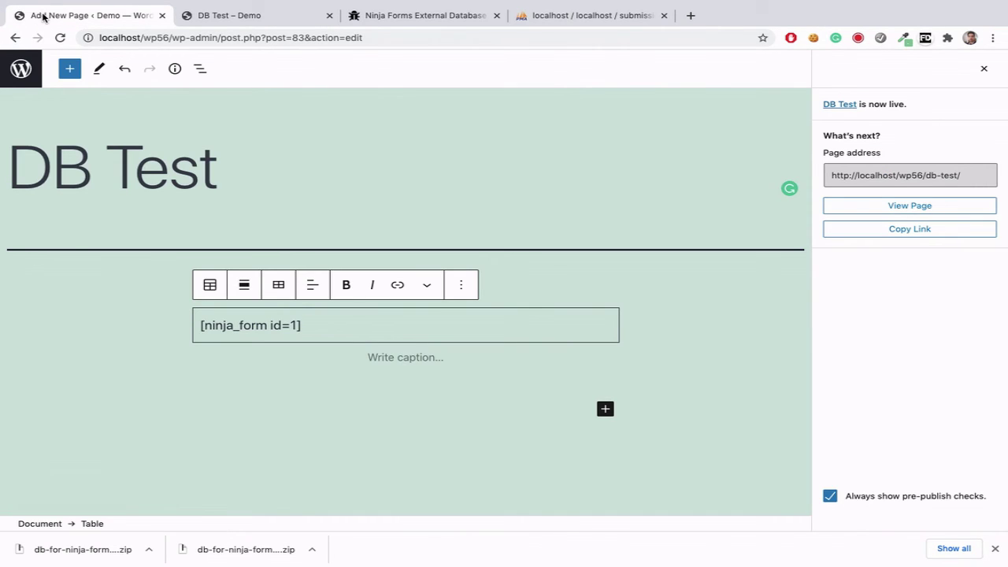
left_click(986, 70)
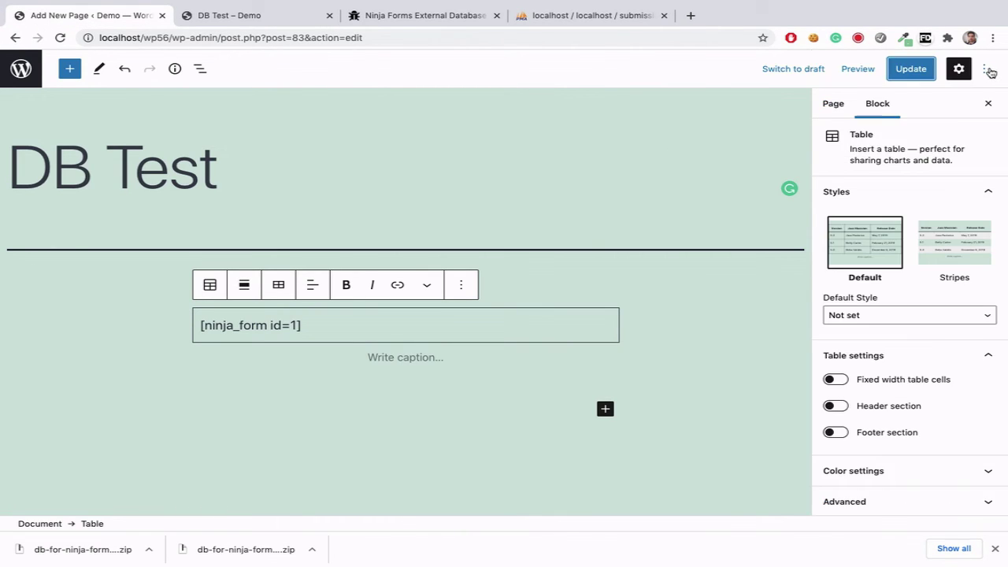
left_click(21, 69)
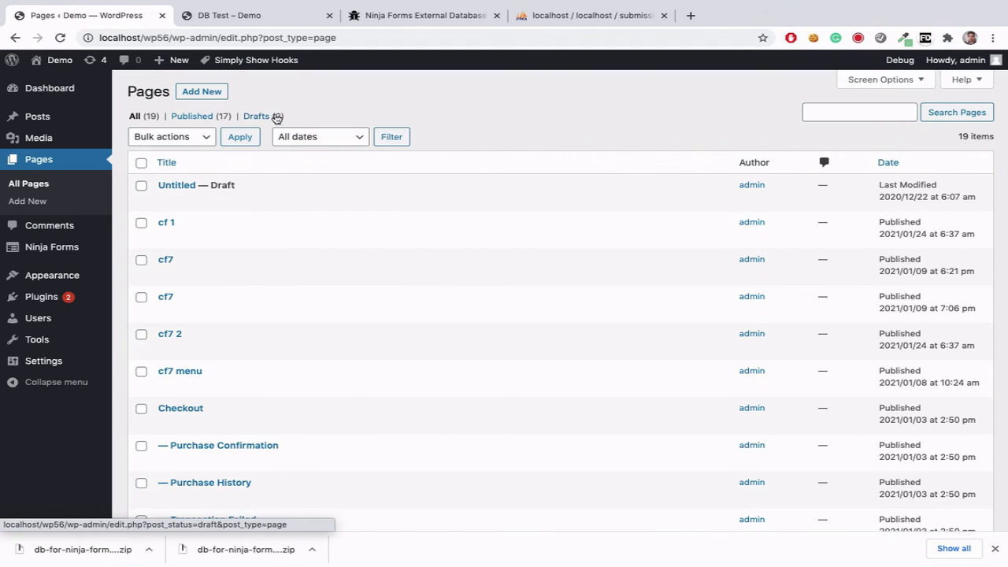
Step: In Ninja Forms > Ninja DB, view the Contact Me entry (Id 1, country usa) in full
mouse_move(63, 251)
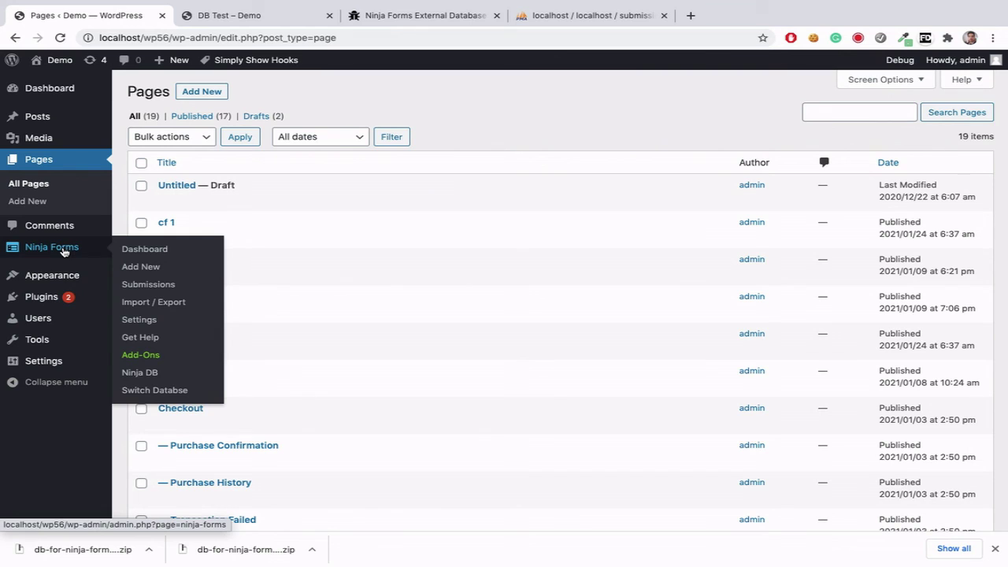
left_click(139, 375)
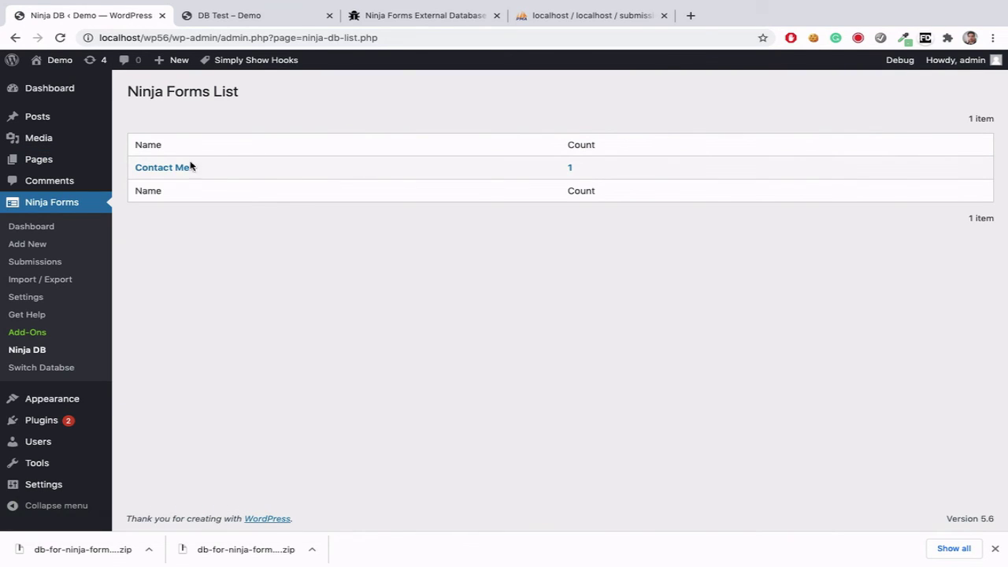
left_click(176, 168)
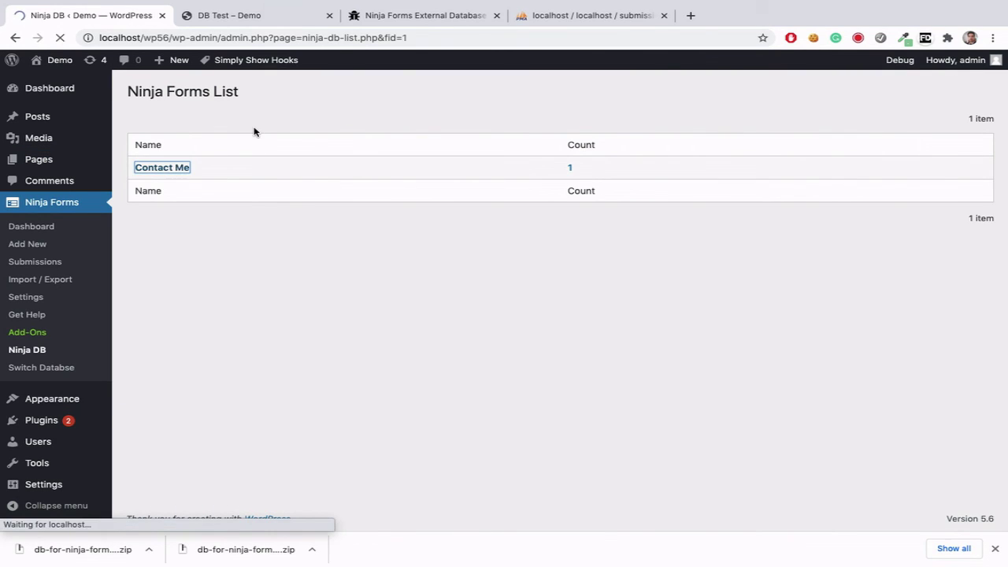
left_click(400, 182)
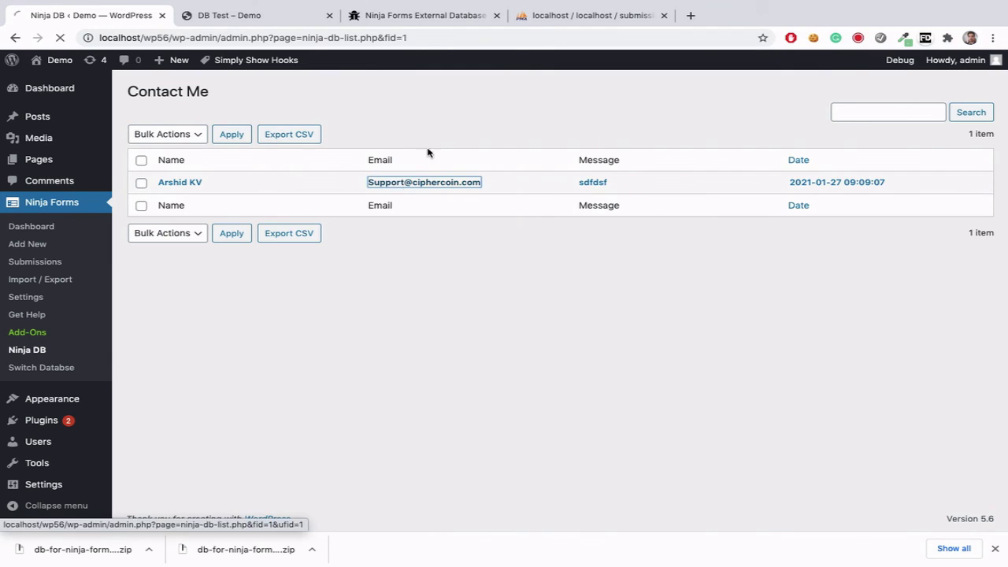
mouse_move(737, 2)
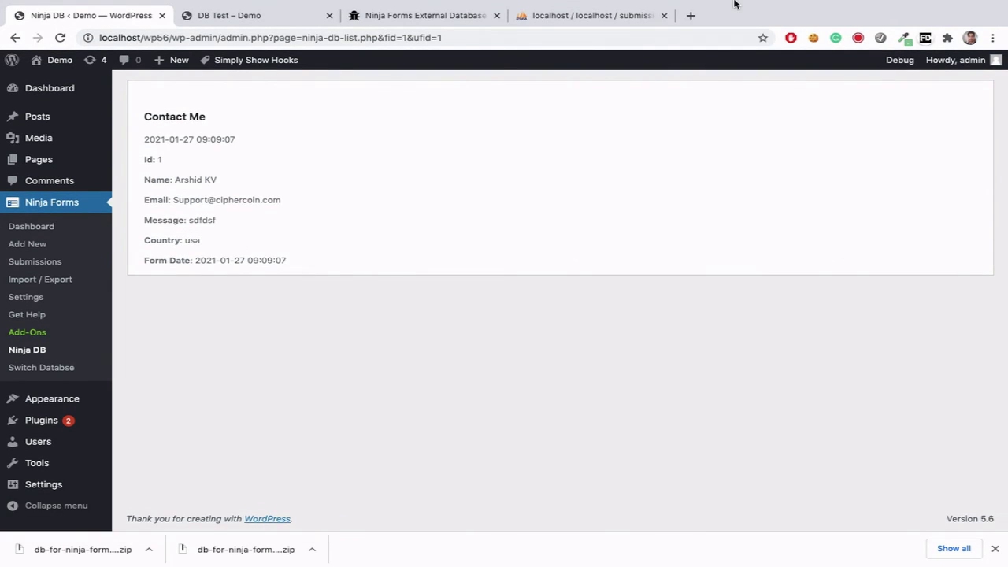
mouse_move(773, 7)
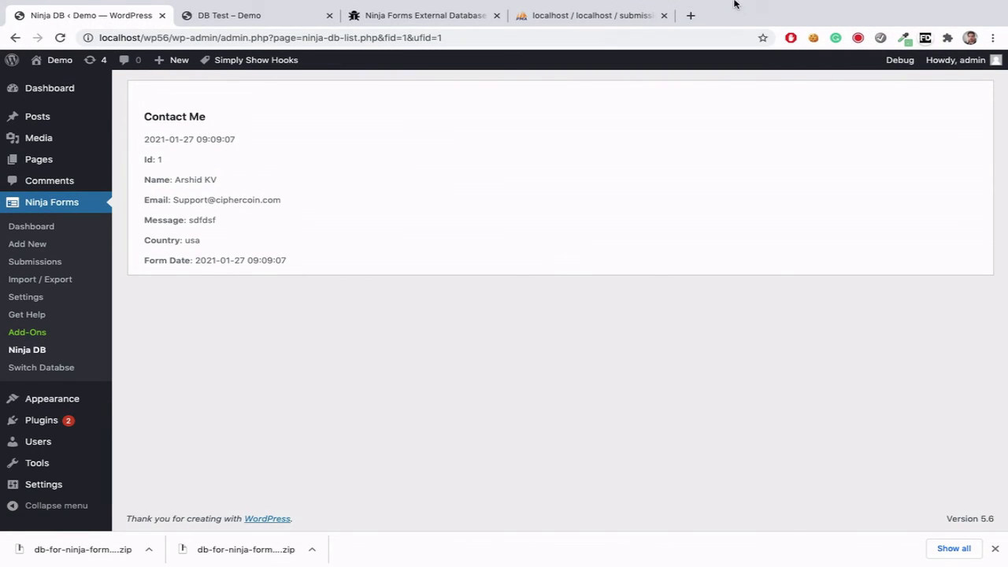